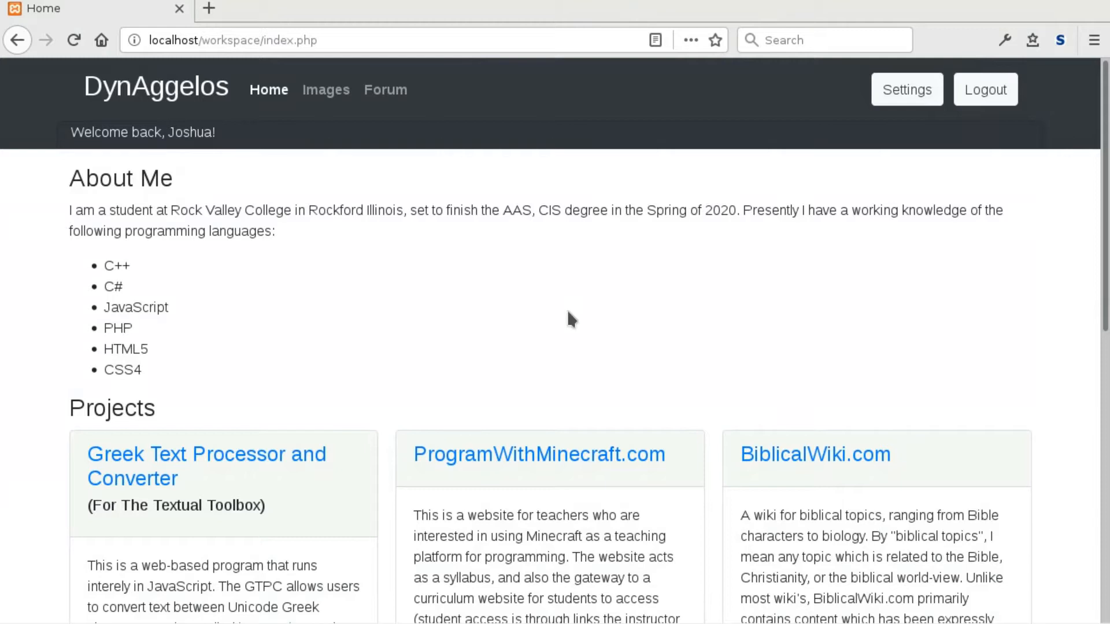
Scroll the home page, selecting the welcome greeting and the About Me section text.
scroll(571, 320, down, 3)
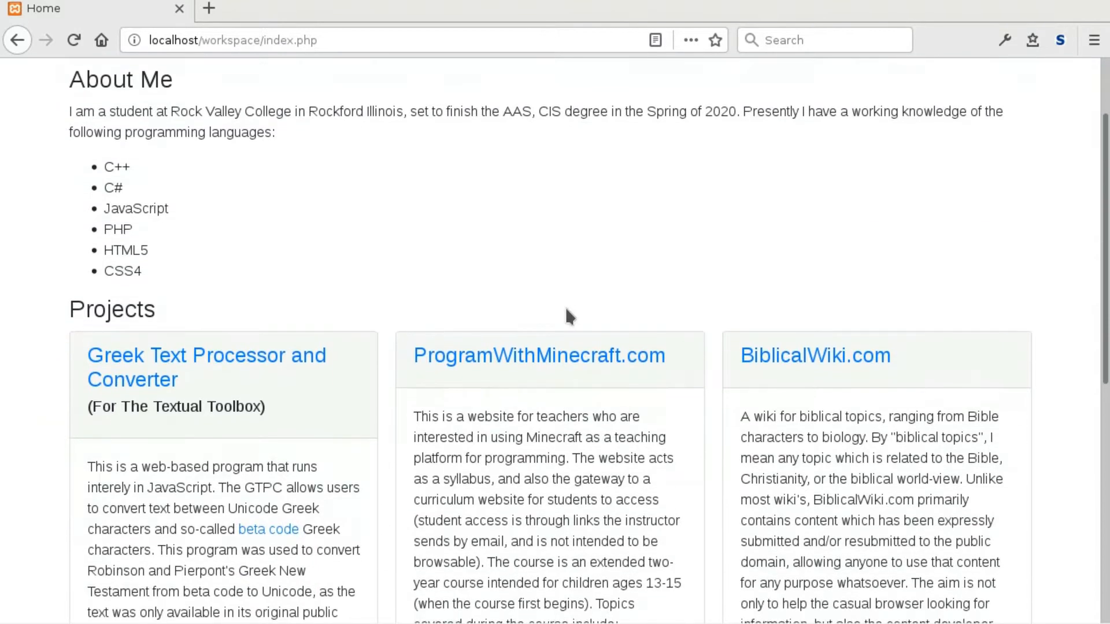
scroll(565, 310, down, 1)
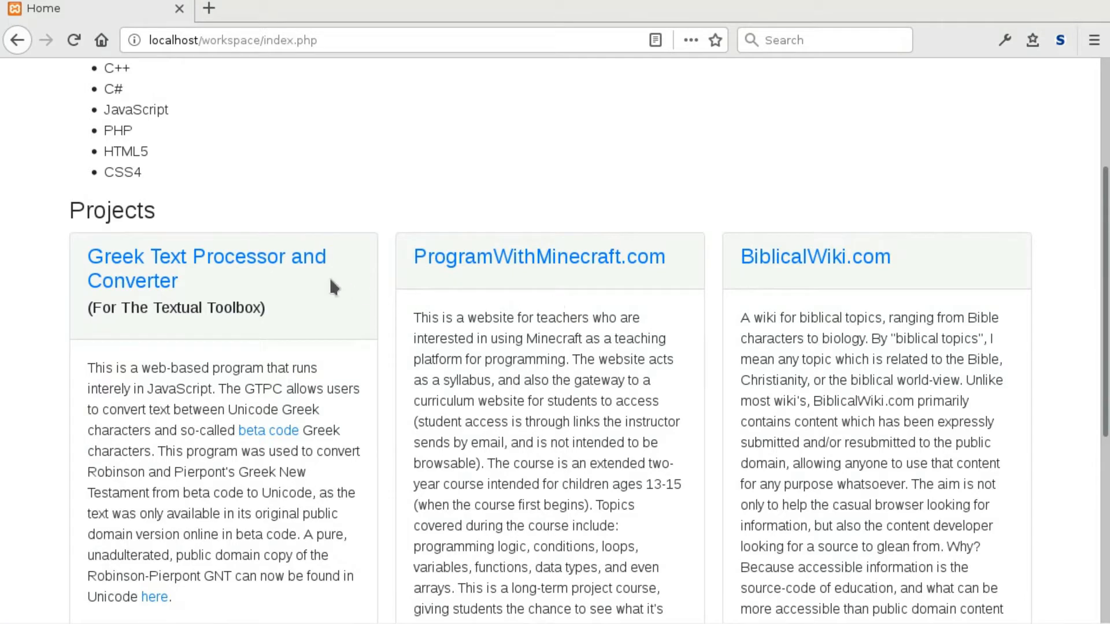
scroll(291, 249, up, 4)
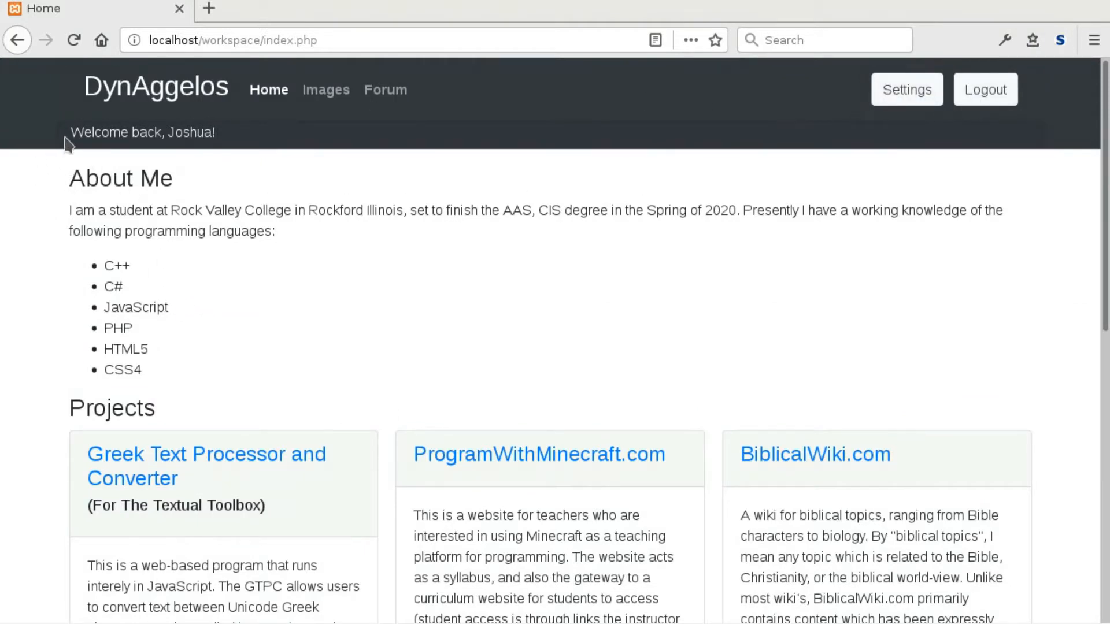
drag(74, 130, 241, 139)
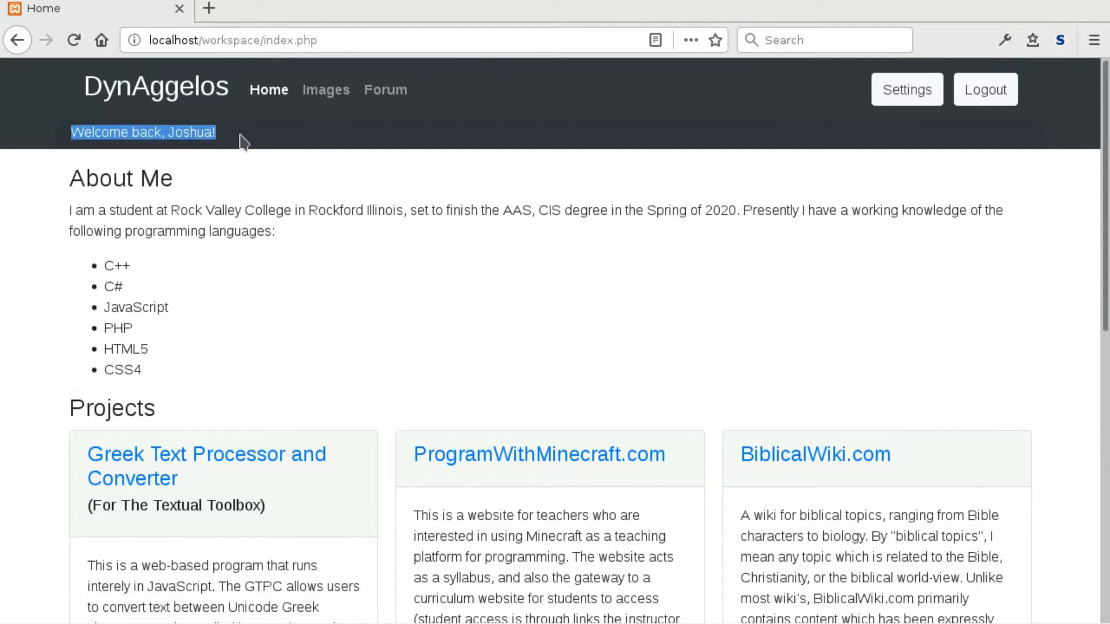
click(241, 139)
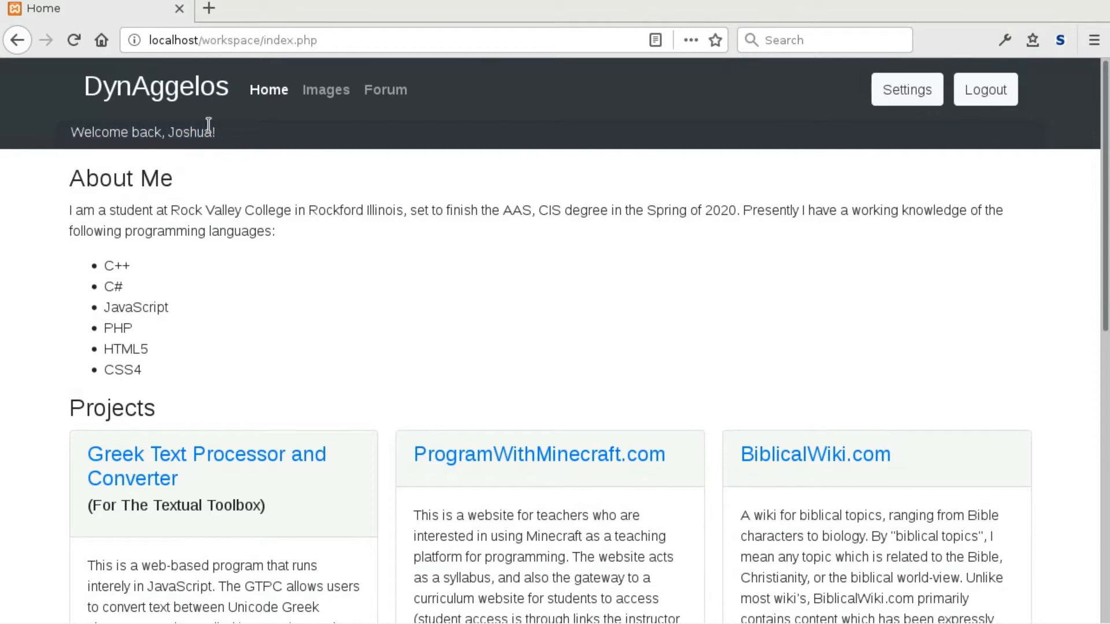
triple_click(64, 139)
click(244, 164)
scroll(3, 361, down, 1)
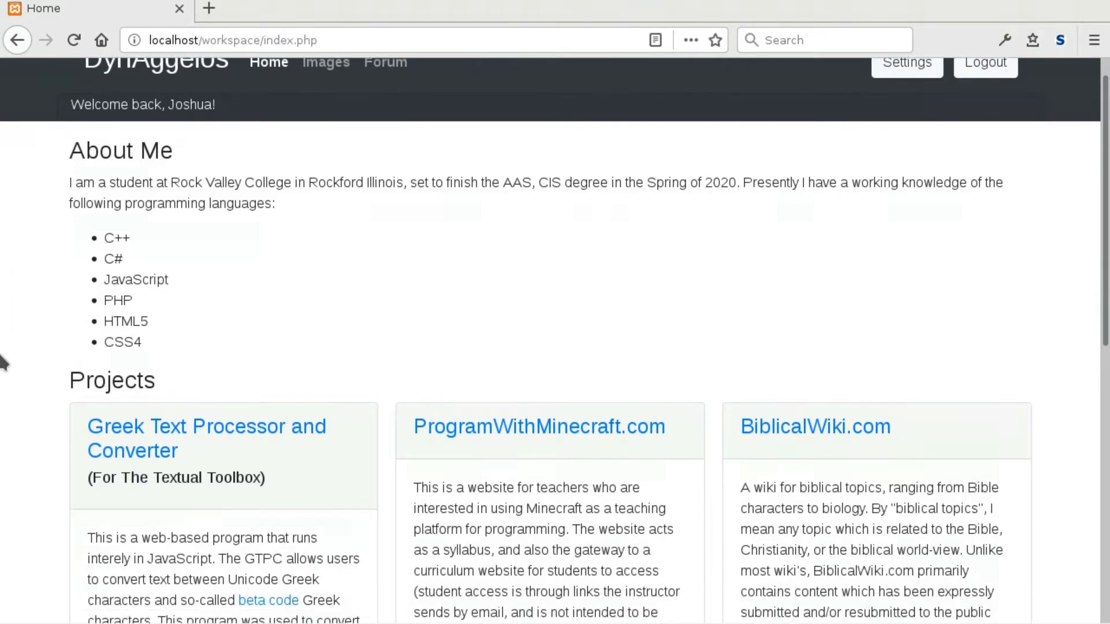
scroll(3, 361, down, 2)
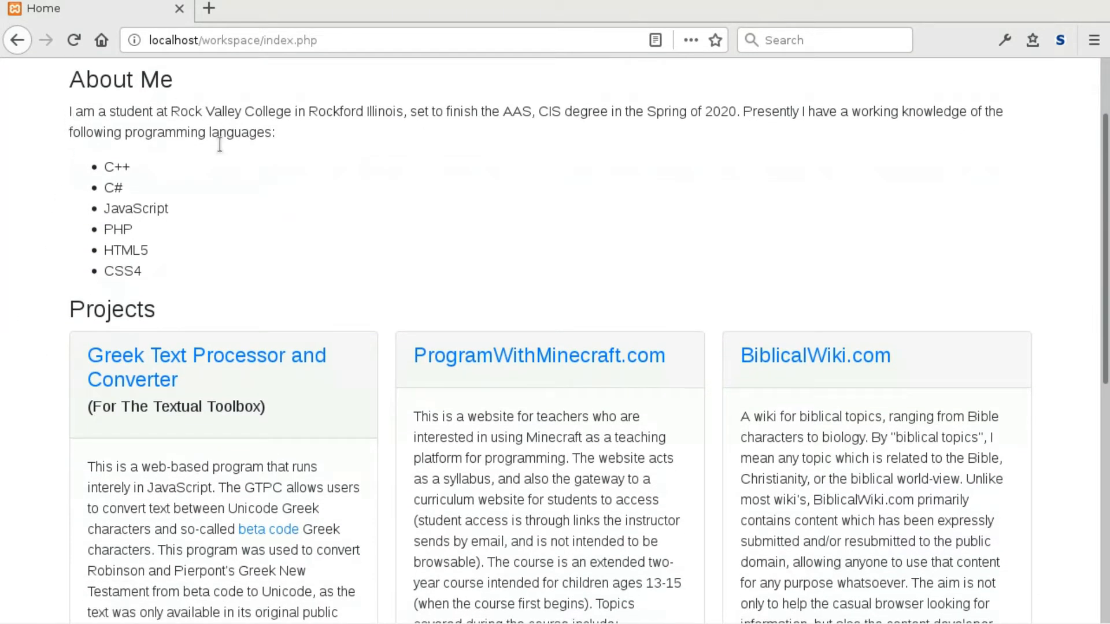
drag(158, 274, 78, 95)
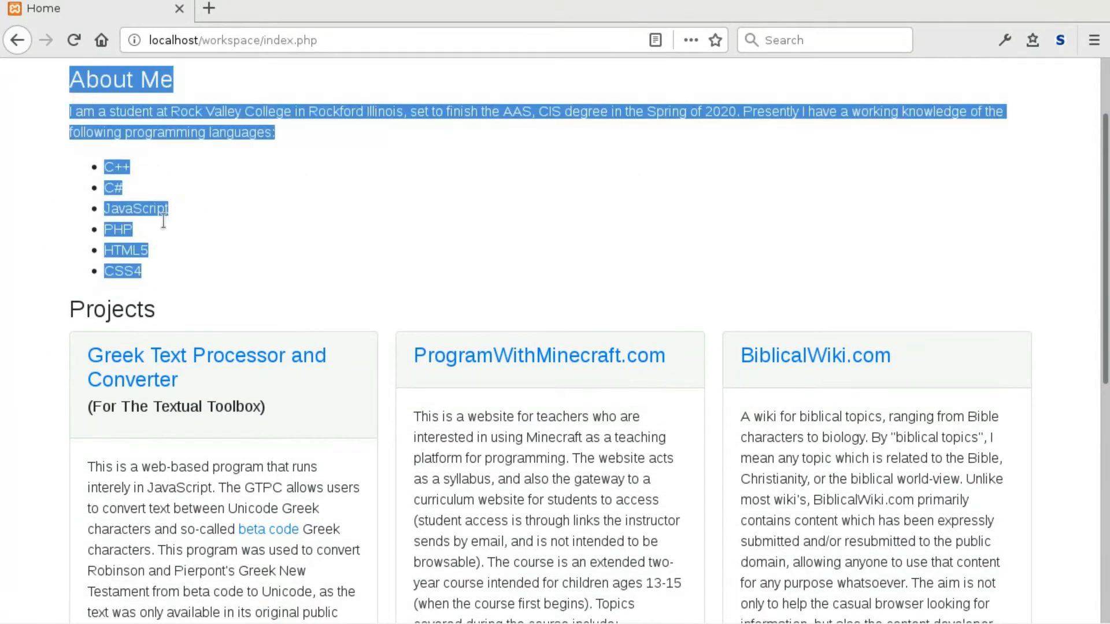
click(74, 300)
Scroll through the Projects cards, then reload the home page.
scroll(330, 283, down, 3)
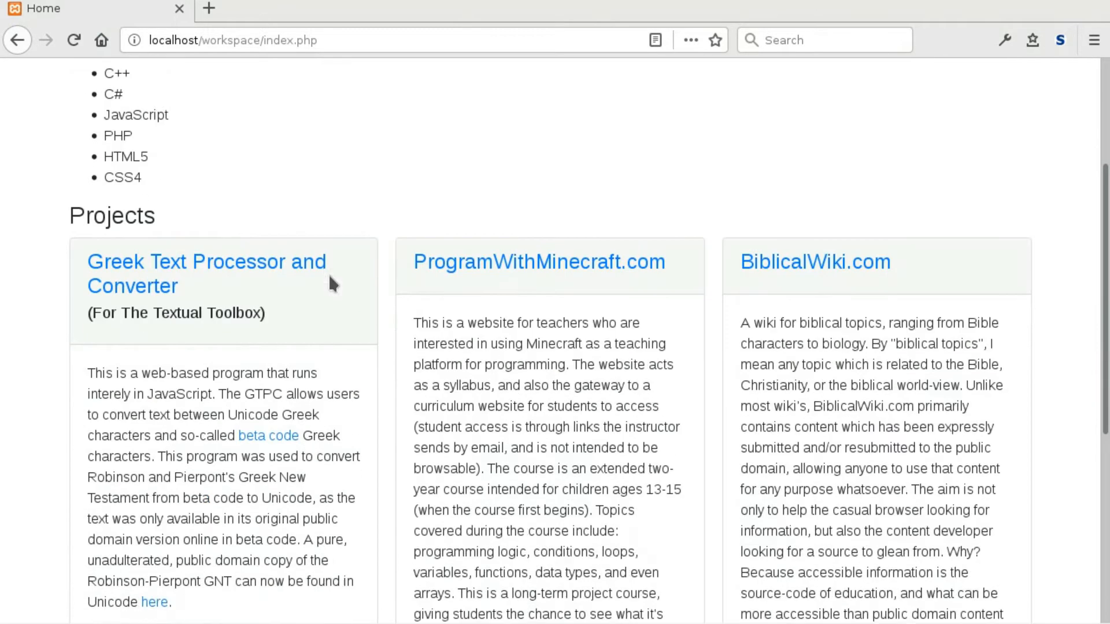
scroll(332, 282, down, 5)
scroll(382, 335, down, 6)
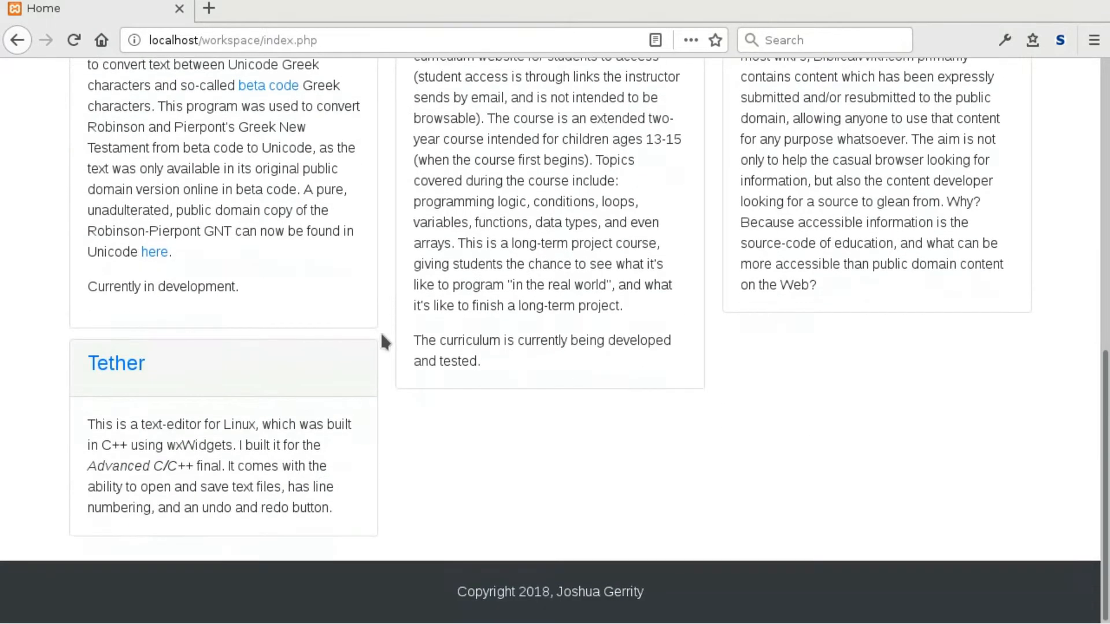
scroll(382, 326, up, 7)
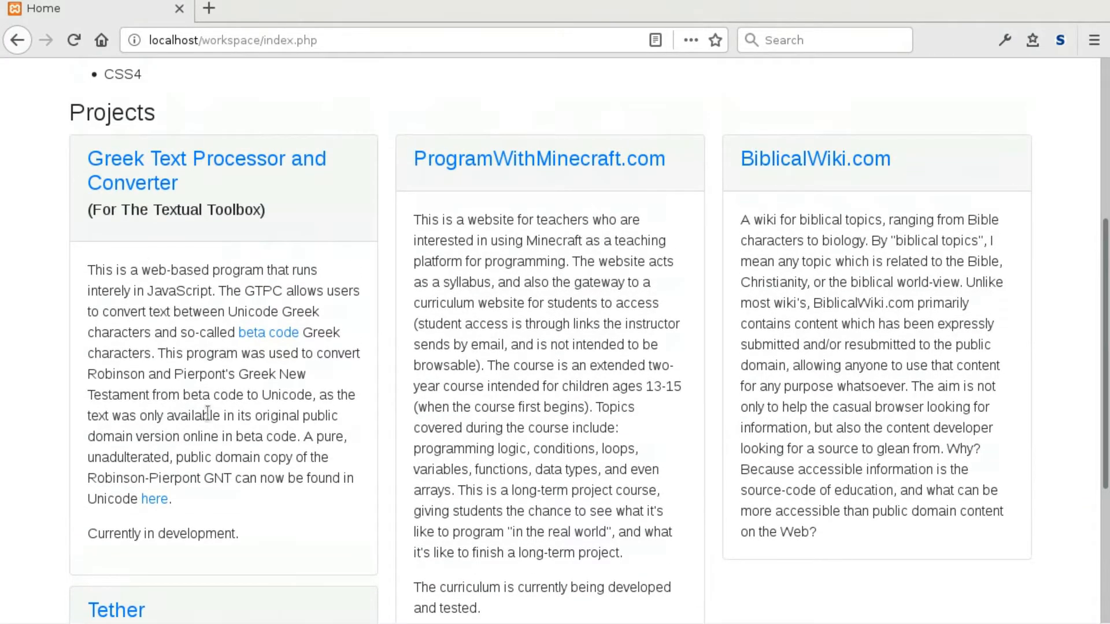
scroll(230, 537, down, 3)
scroll(255, 515, up, 4)
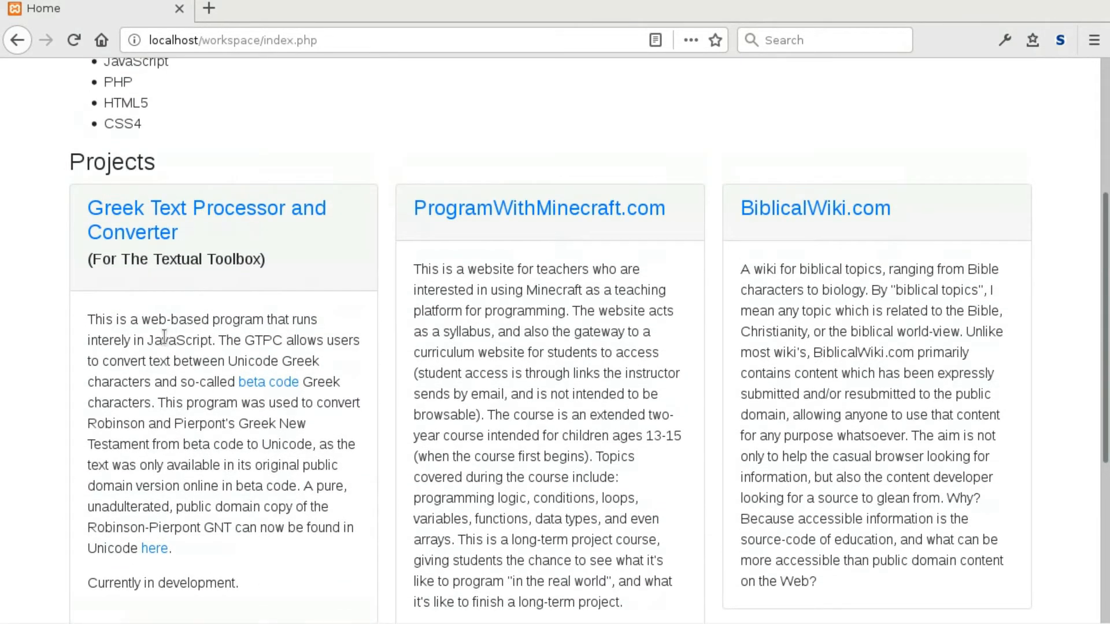
scroll(176, 228, up, 7)
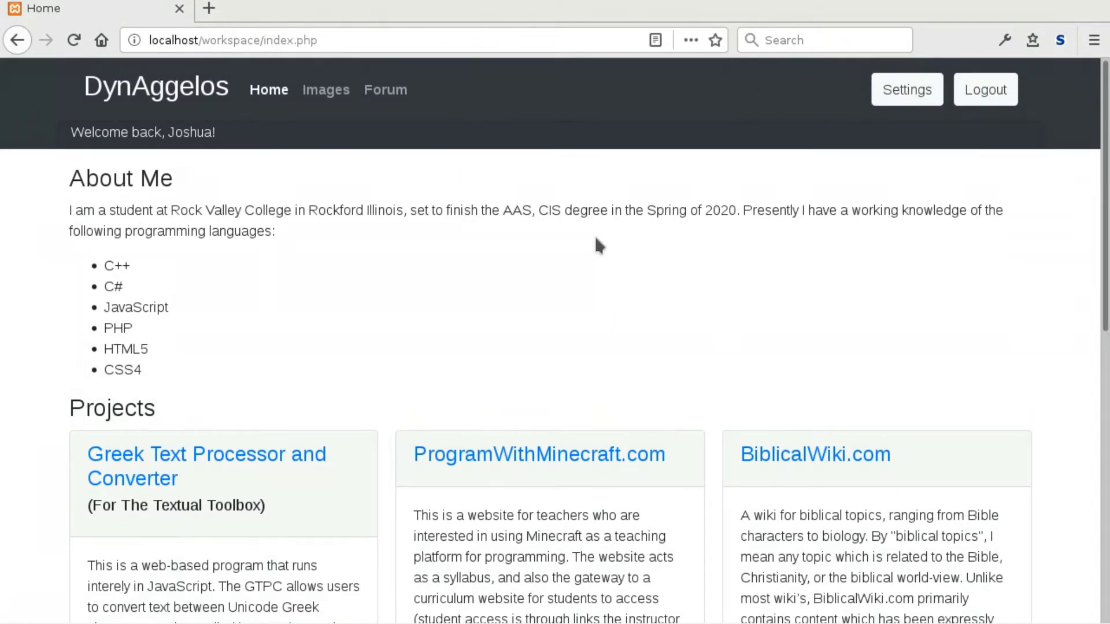
scroll(597, 242, down, 15)
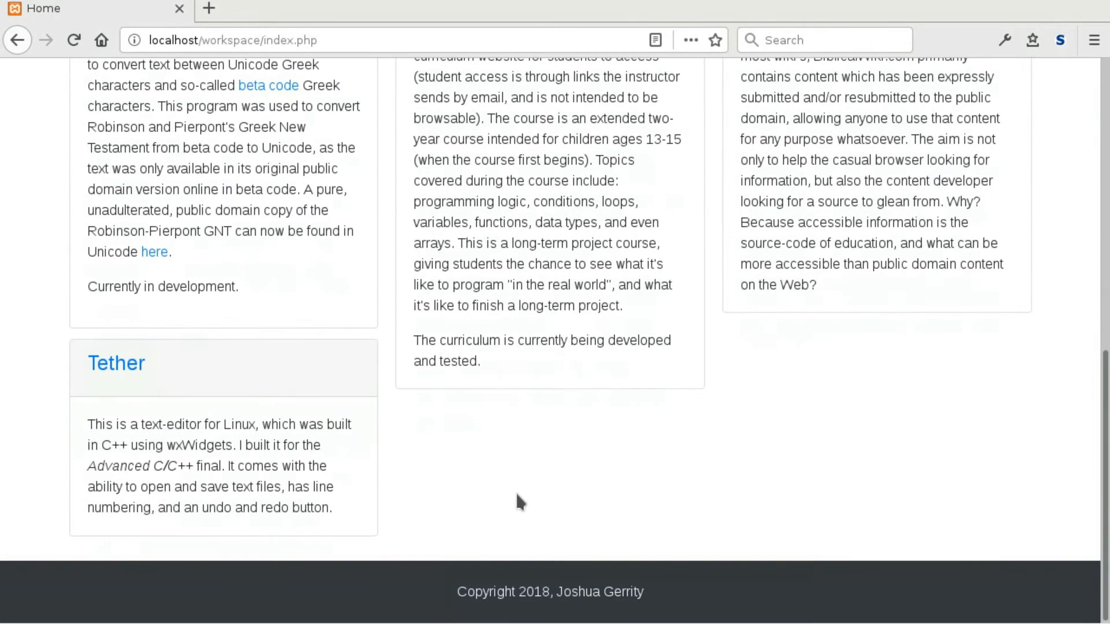
scroll(565, 430, up, 15)
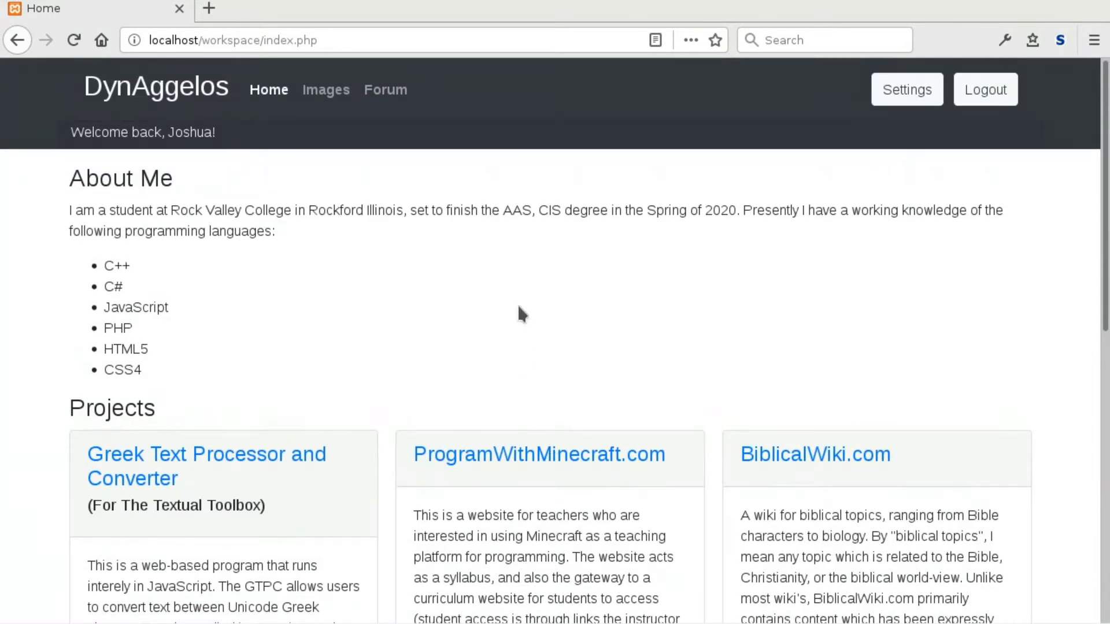
click(267, 93)
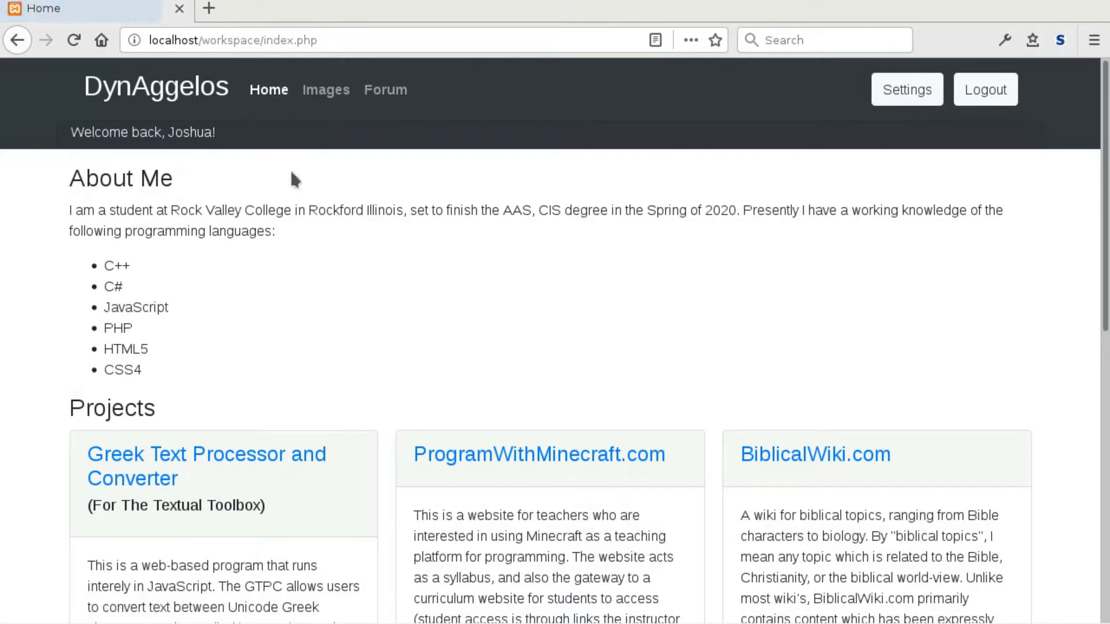
Toggle the site settings panel open and closed, keeping the Default theme.
click(903, 99)
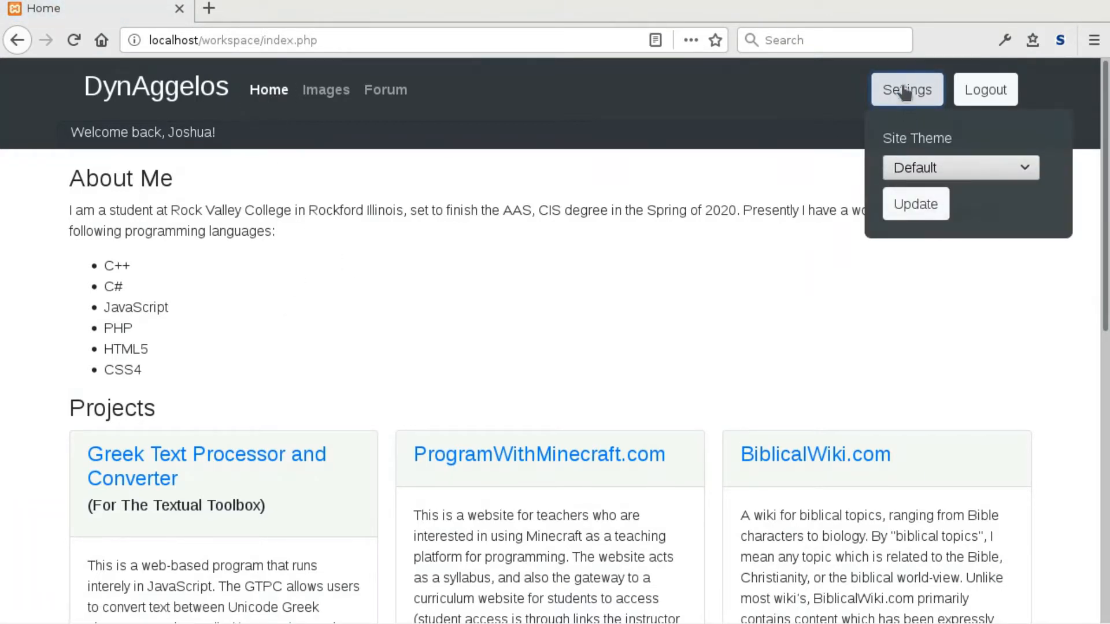
click(929, 167)
click(902, 97)
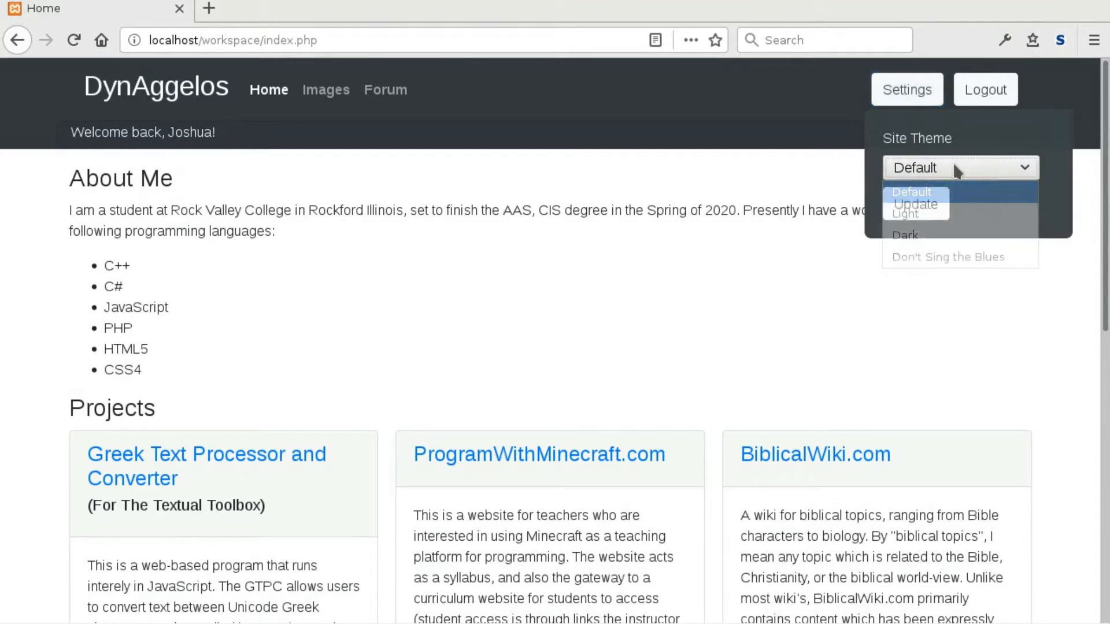
click(905, 97)
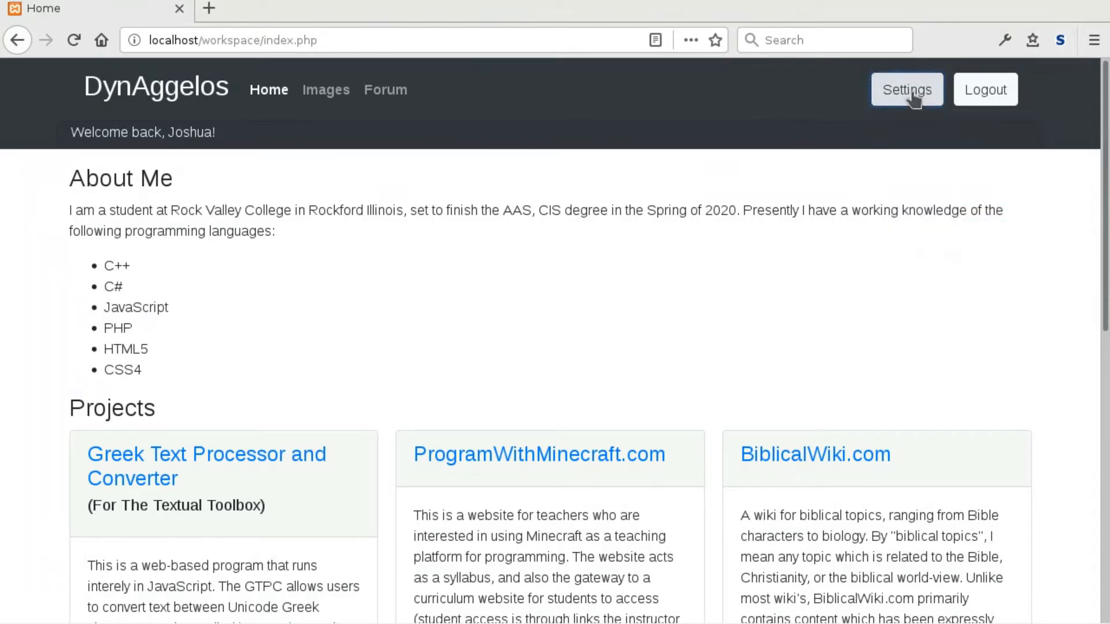
click(907, 97)
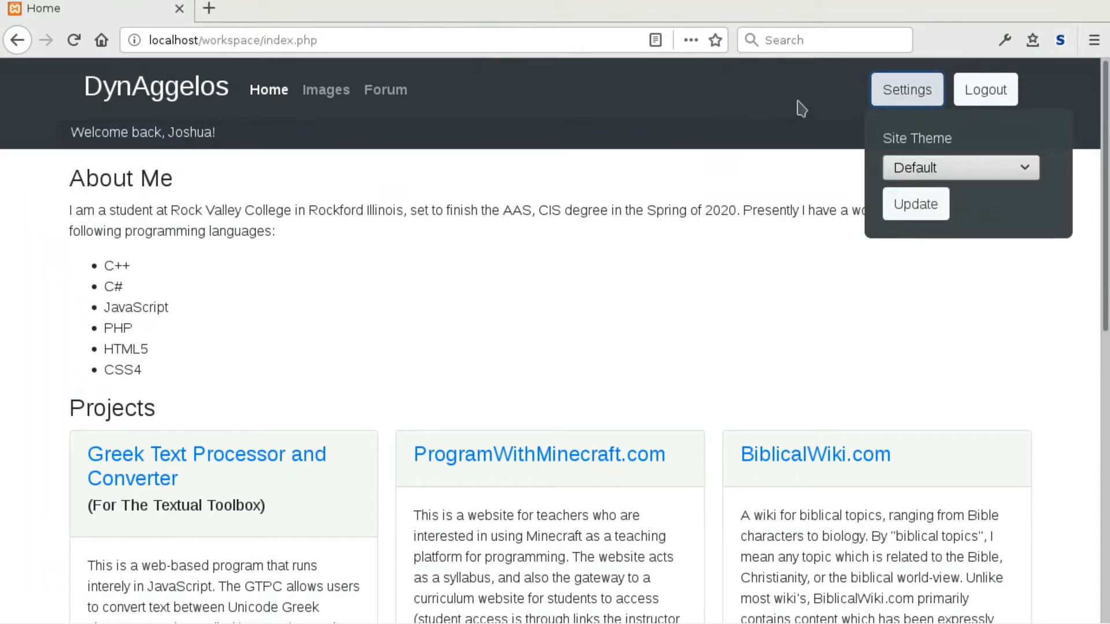
click(903, 92)
click(903, 92)
click(905, 97)
click(904, 97)
click(904, 97)
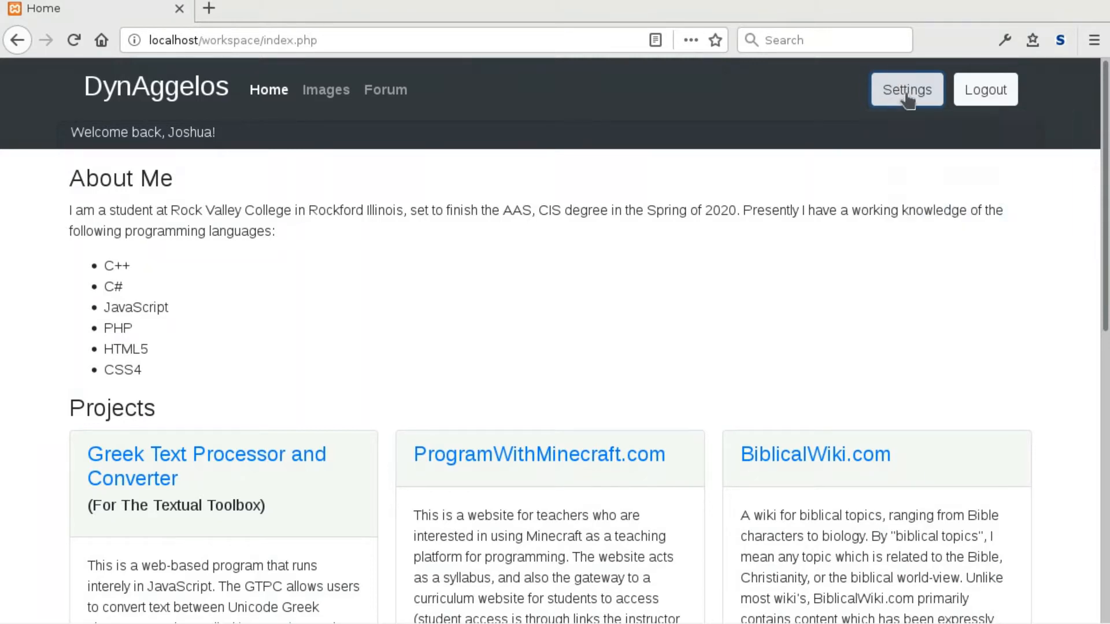
click(904, 99)
Try the Light theme, then the Dark theme on the site.
click(954, 174)
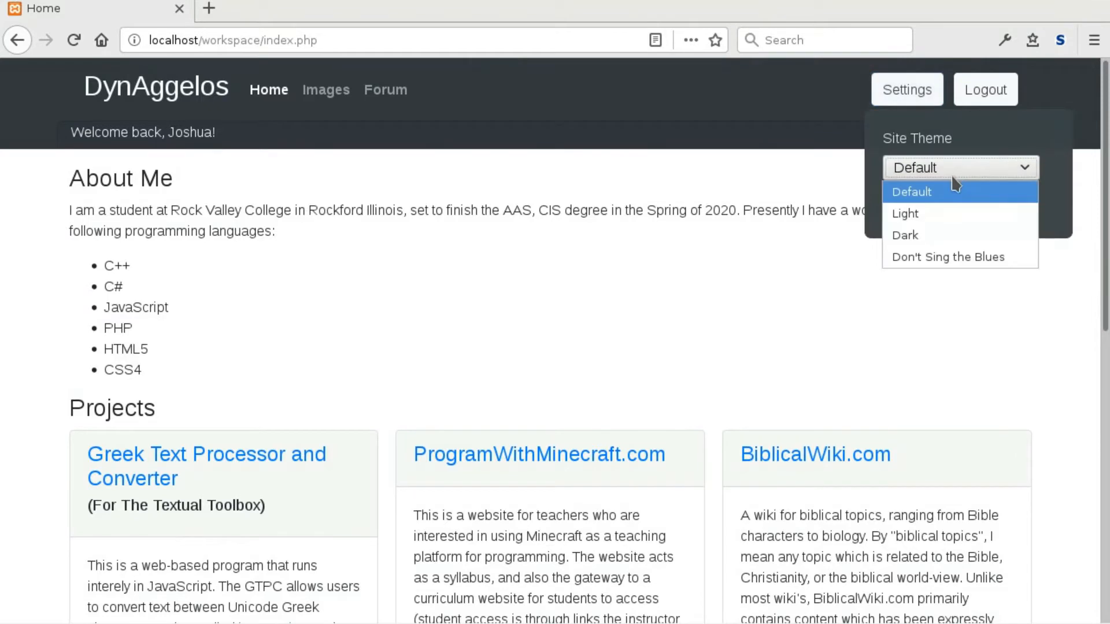
click(919, 213)
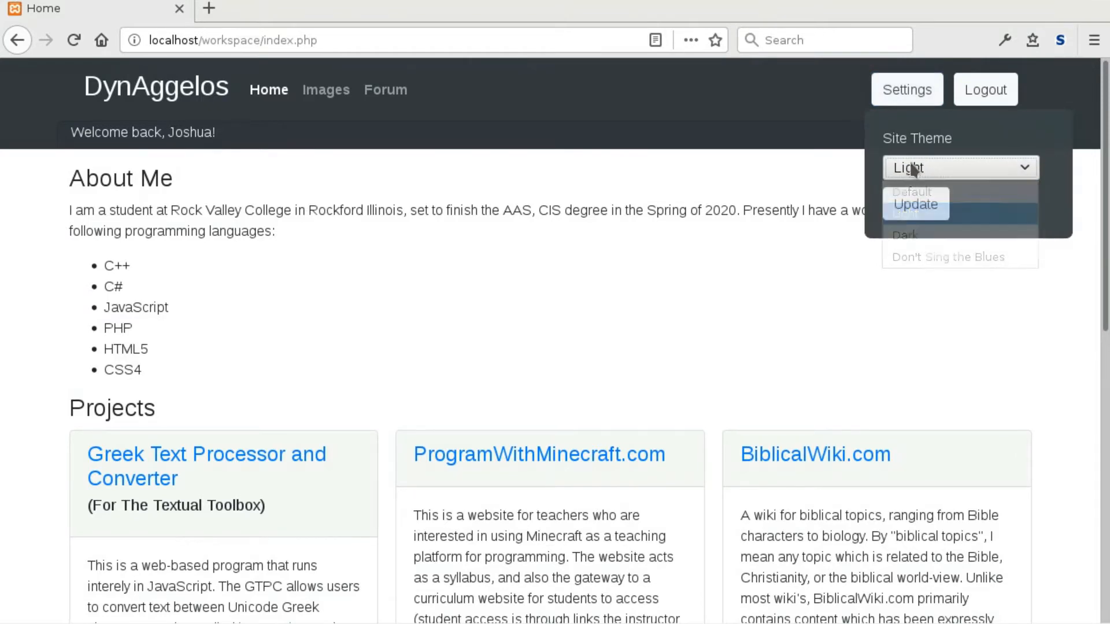
click(915, 204)
click(907, 91)
click(945, 172)
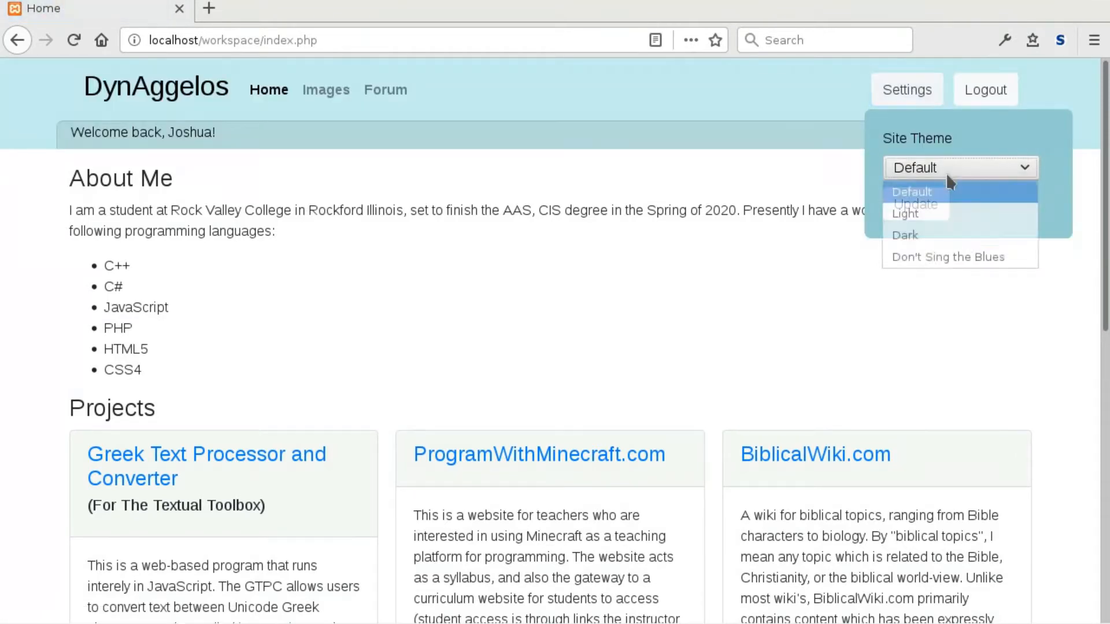
click(931, 238)
click(916, 204)
Apply the Don't Sing the Blues theme and check the page.
click(907, 90)
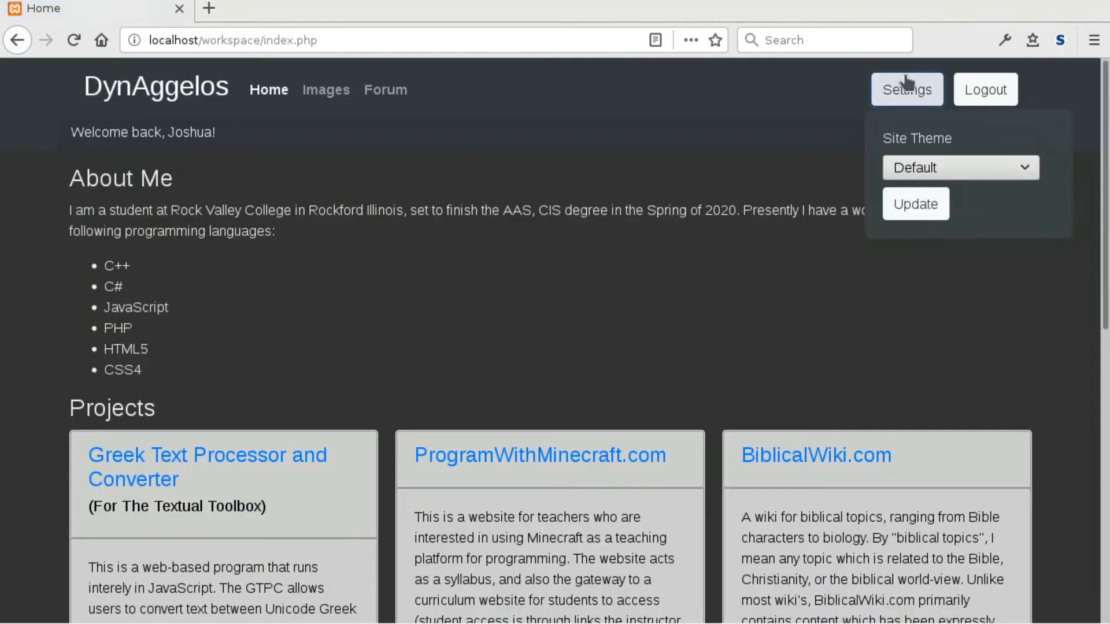
click(924, 174)
click(921, 252)
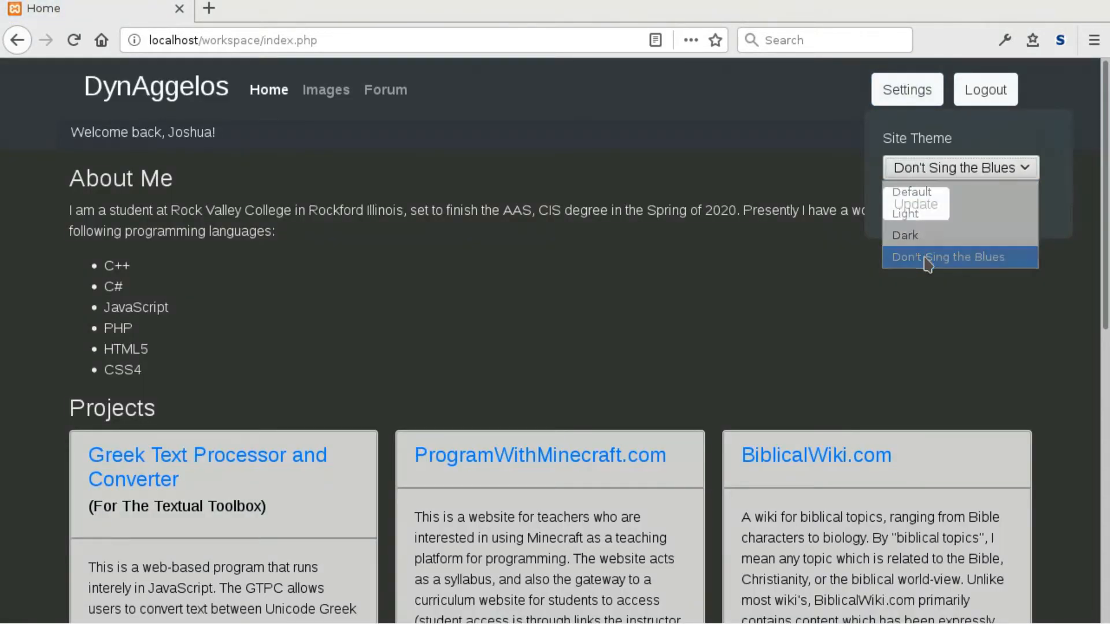
click(917, 206)
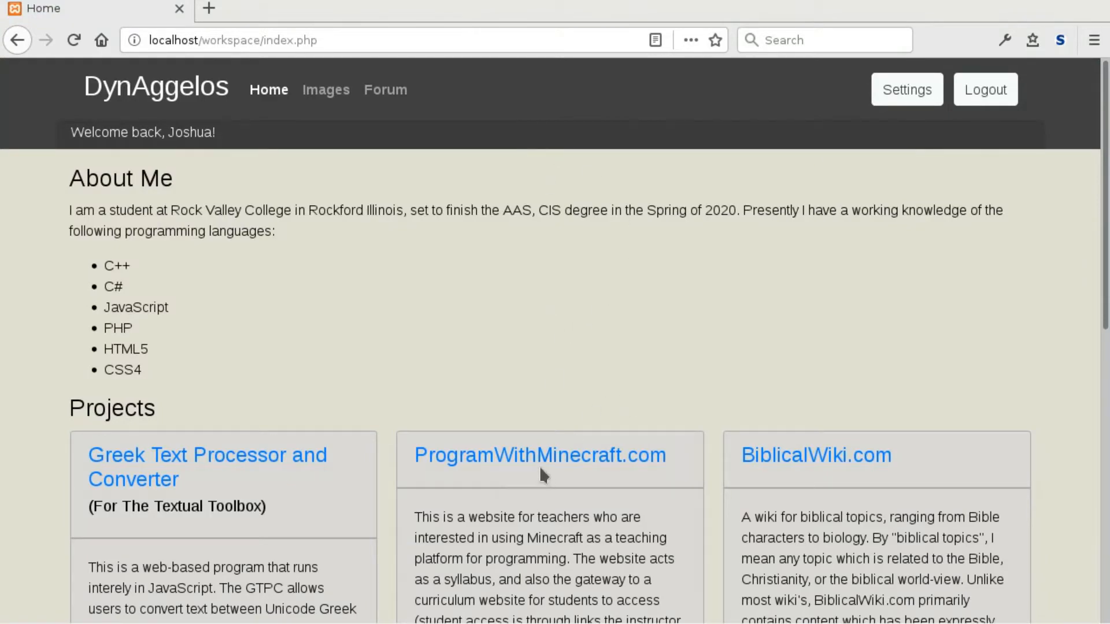
scroll(580, 301, down, 10)
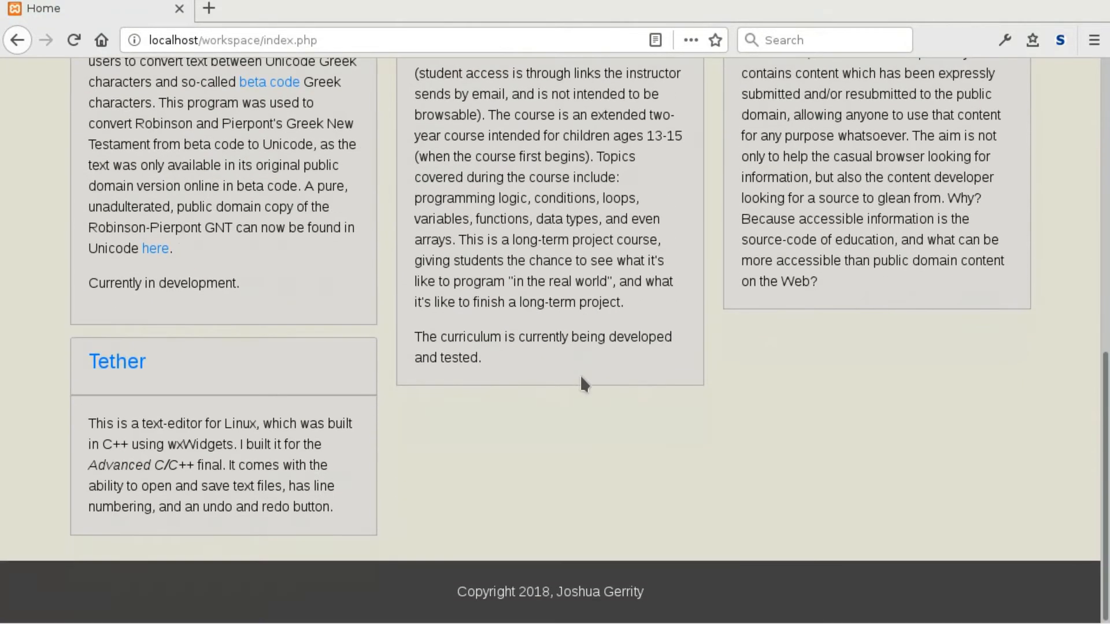
scroll(581, 376, up, 10)
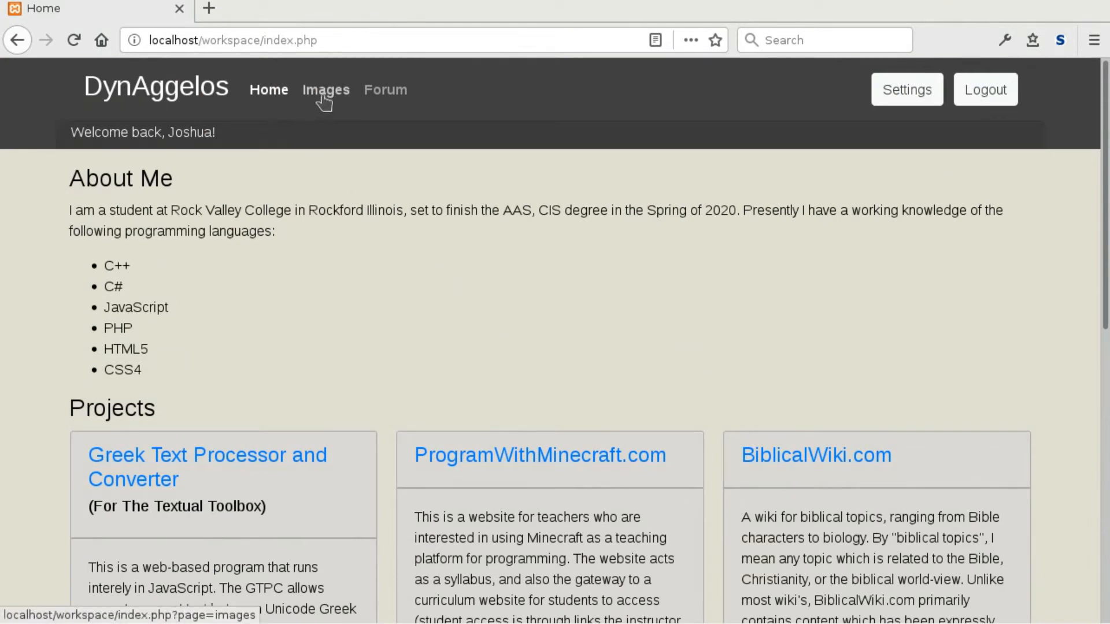
Open the Images page and scroll through its album cards.
click(324, 101)
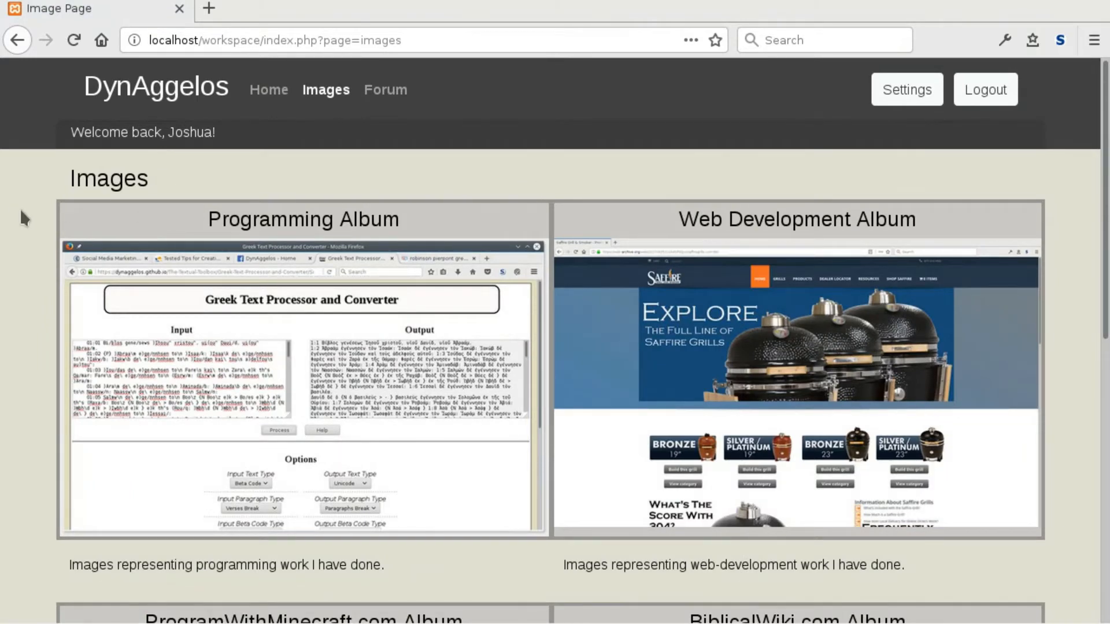
scroll(22, 212, down, 3)
scroll(23, 213, up, 2)
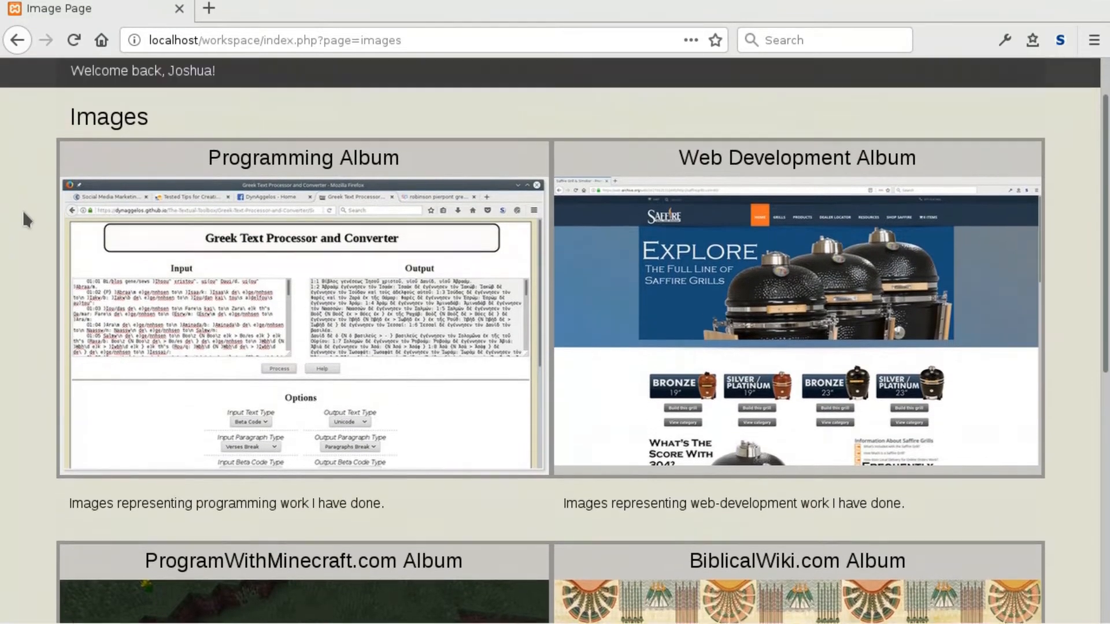
scroll(22, 210, up, 1)
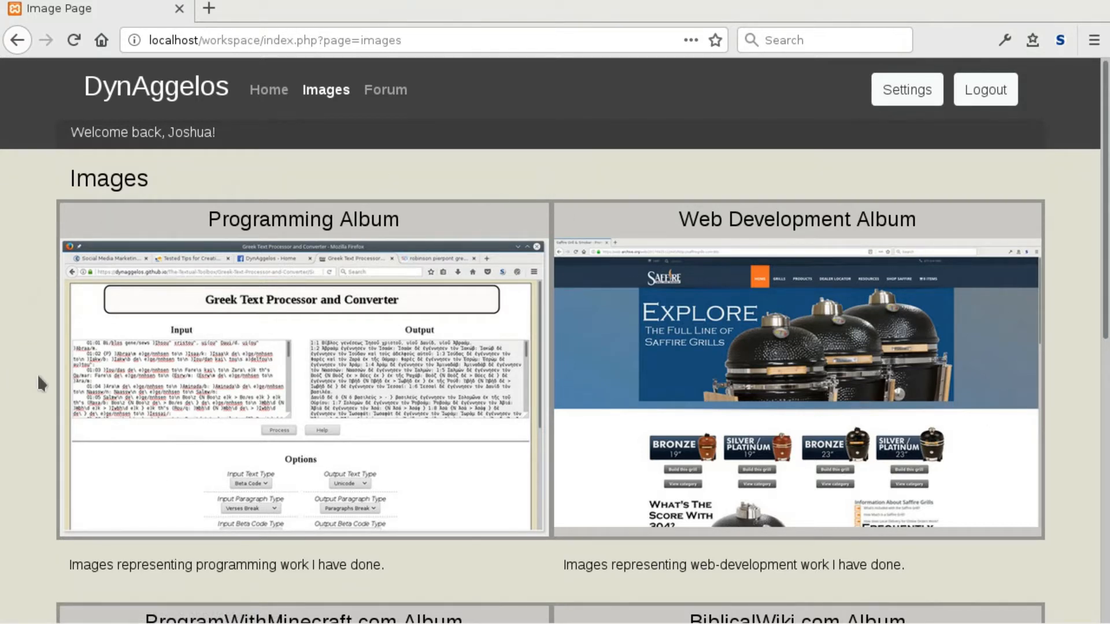
scroll(36, 374, down, 2)
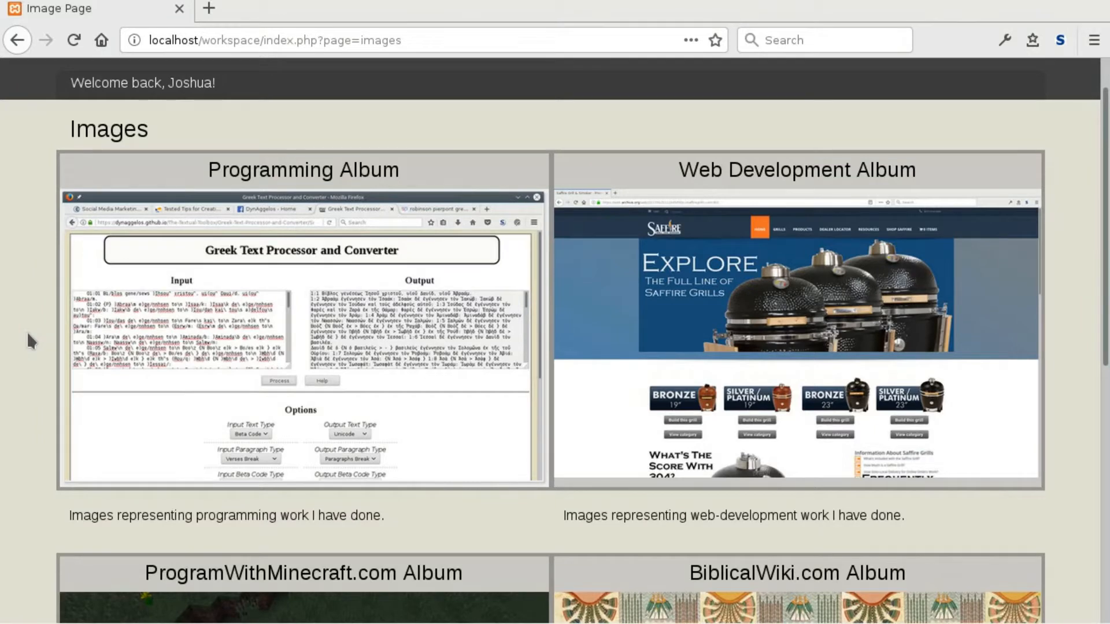
scroll(27, 333, up, 1)
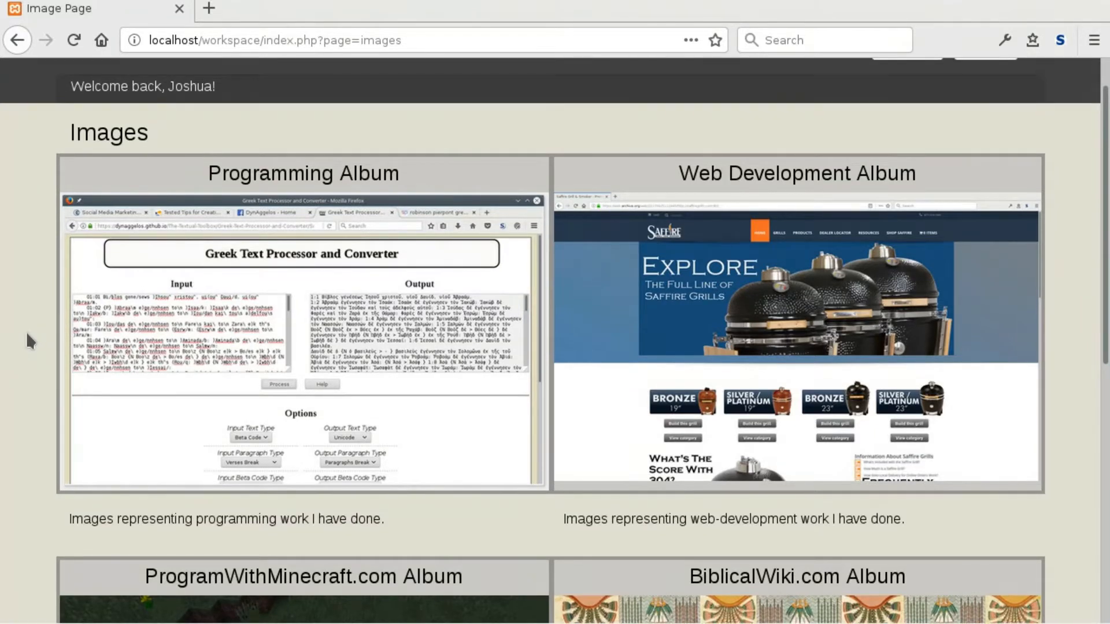
scroll(27, 334, up, 2)
scroll(32, 327, down, 3)
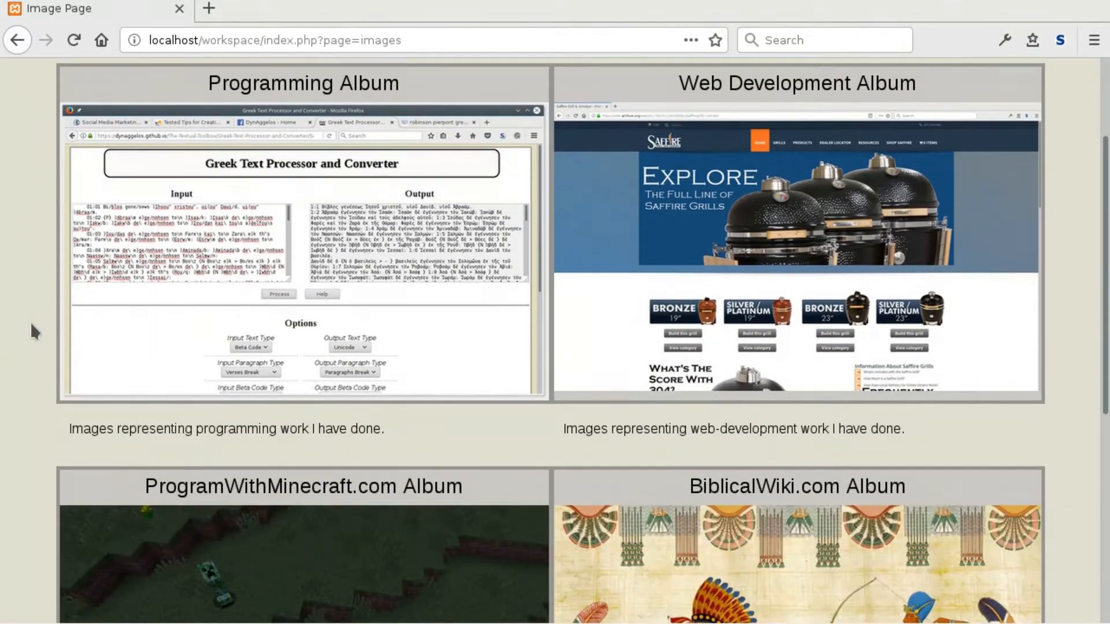
scroll(14, 239, down, 1)
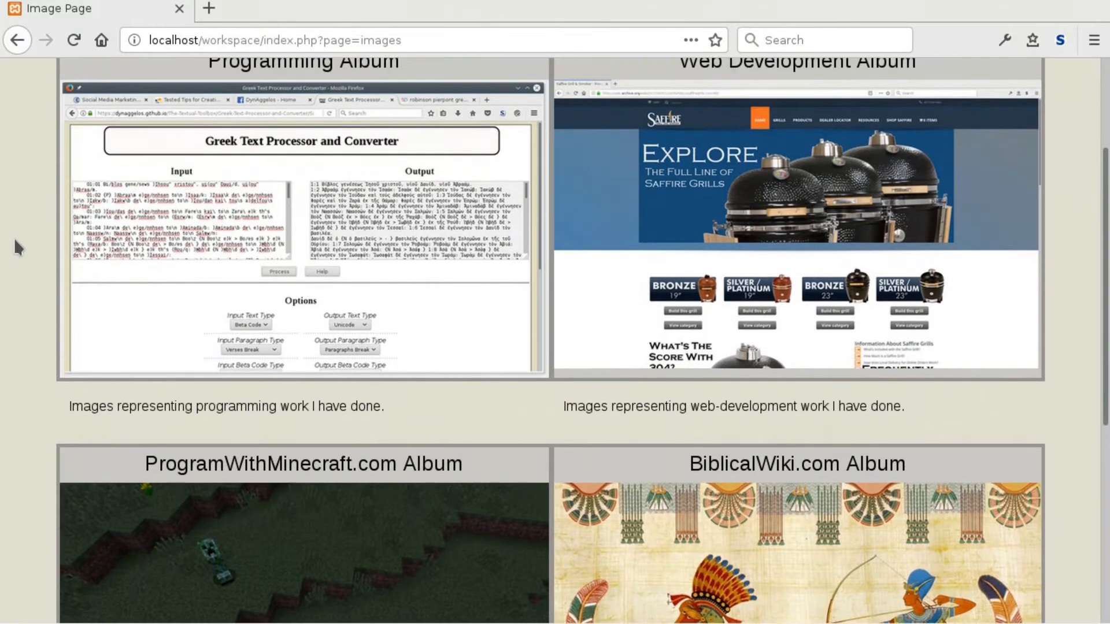
scroll(16, 220, up, 2)
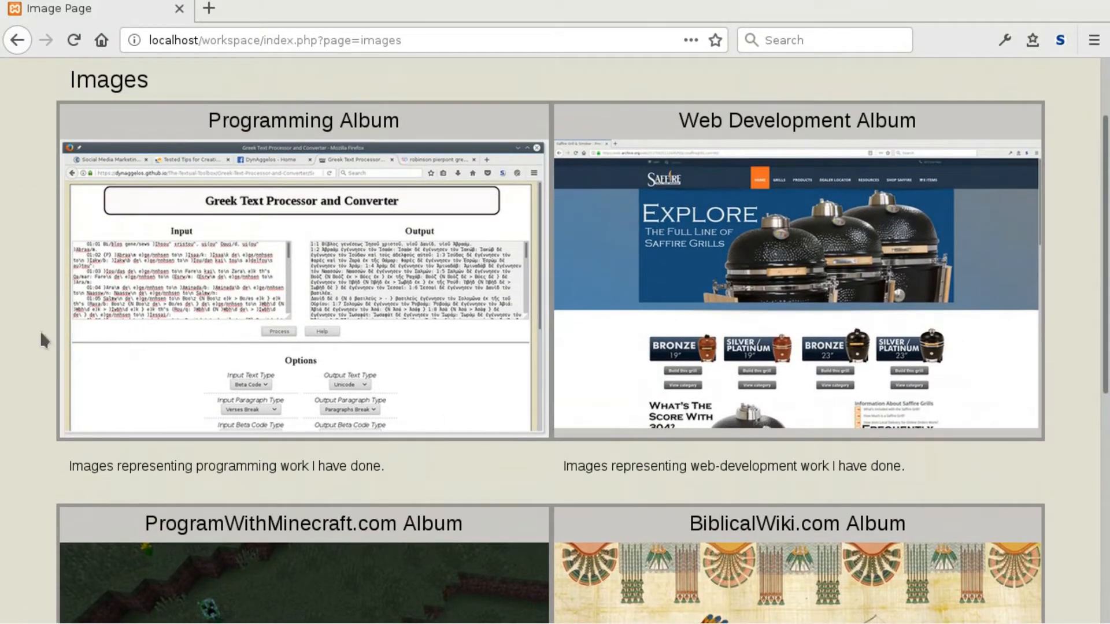
scroll(250, 158, up, 2)
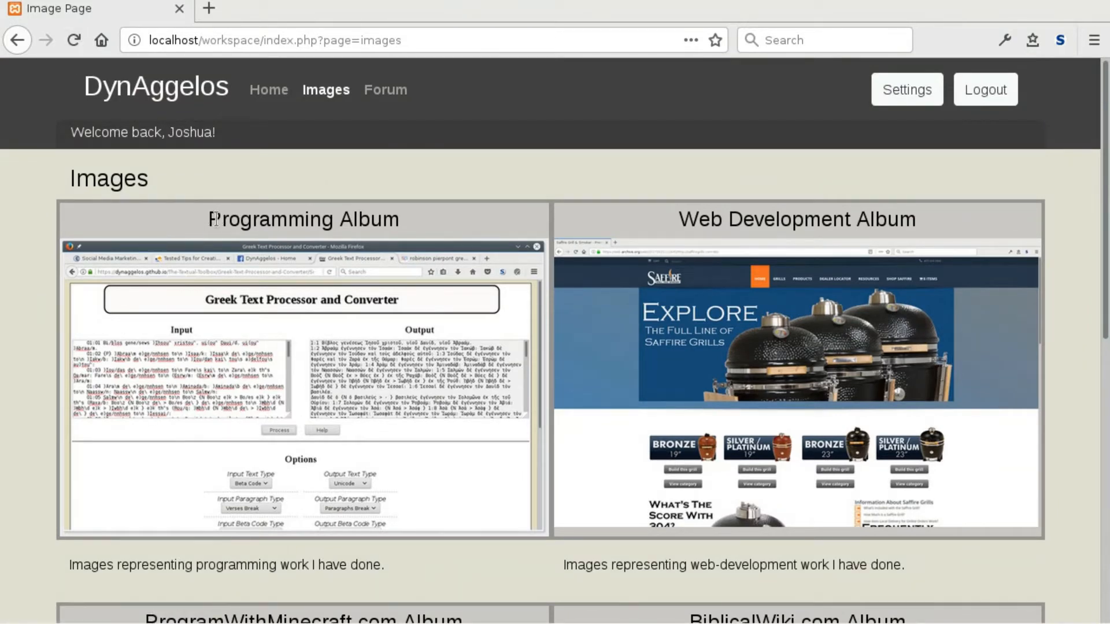
Highlight the Programming Album title and scroll through the remaining albums.
drag(210, 220, 421, 235)
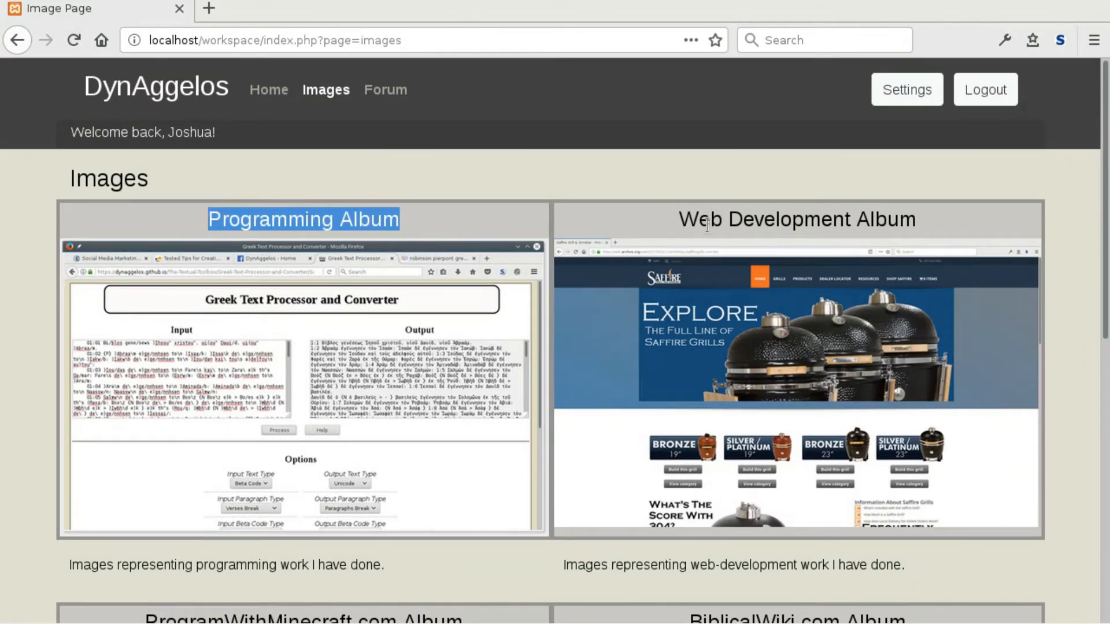
scroll(335, 414, down, 5)
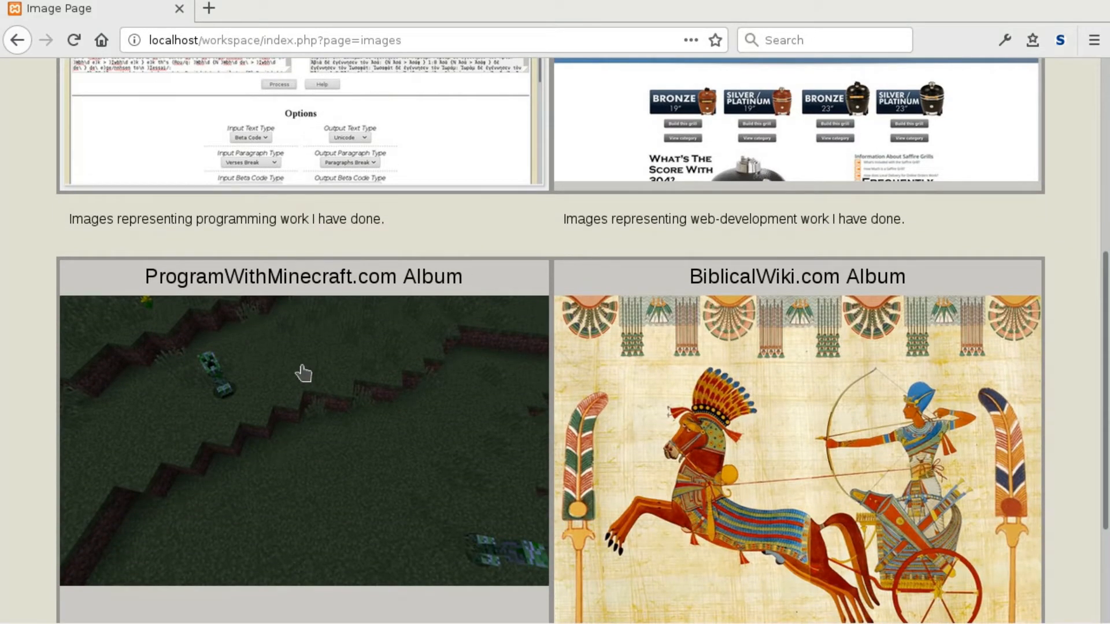
scroll(426, 436, down, 2)
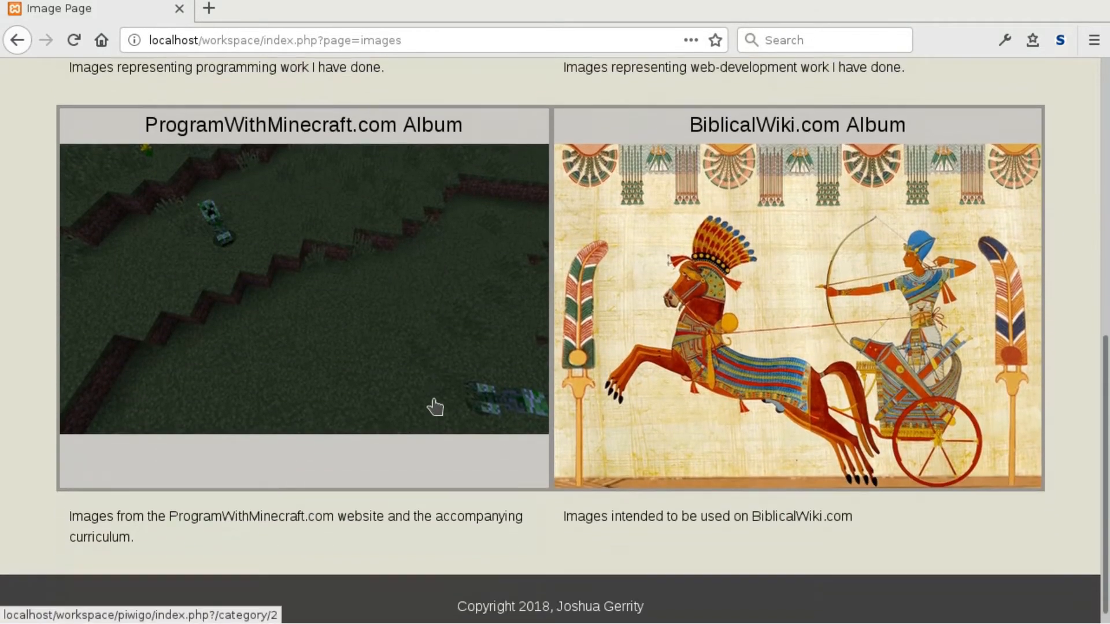
scroll(435, 407, up, 1)
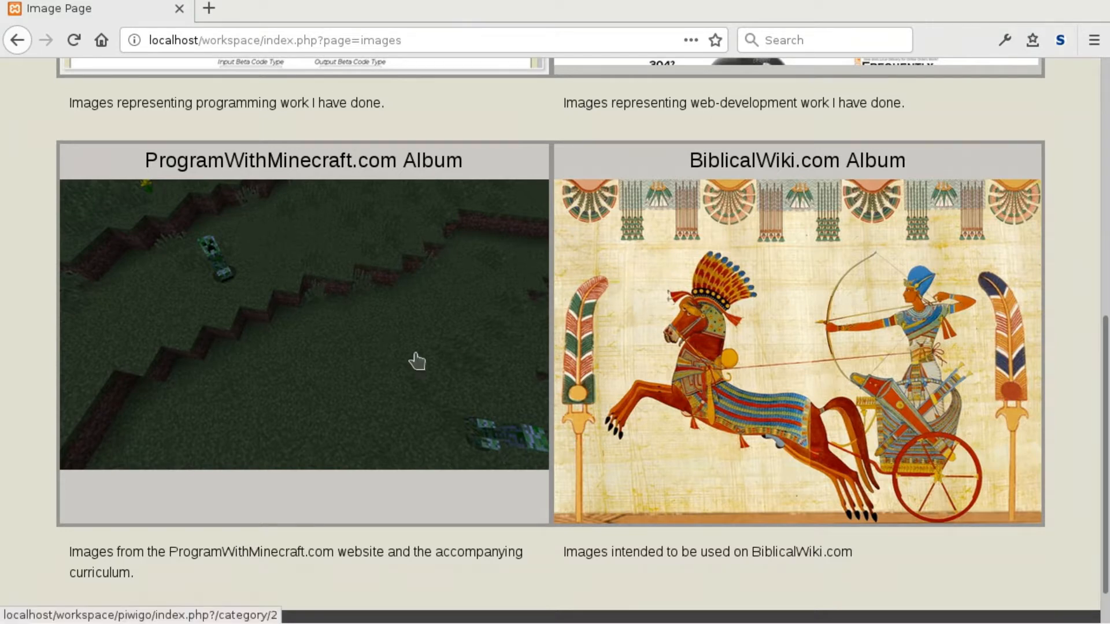
scroll(348, 370, up, 5)
scroll(348, 370, up, 5)
Reload the Images page five times until Programming shows the Tether screenshot, then return to the top.
click(74, 40)
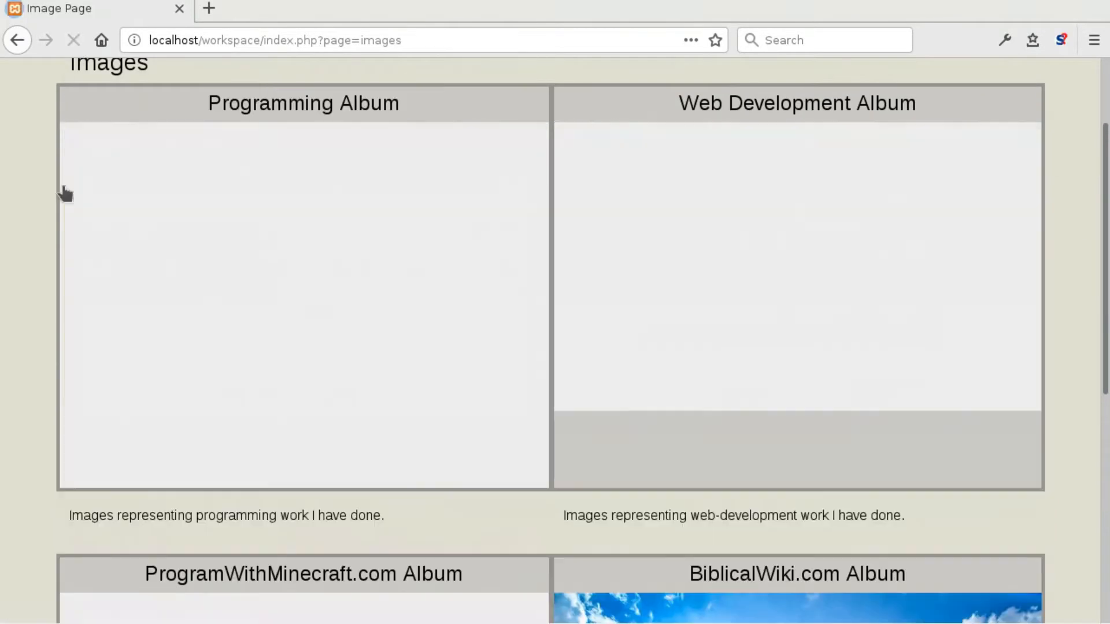
click(74, 41)
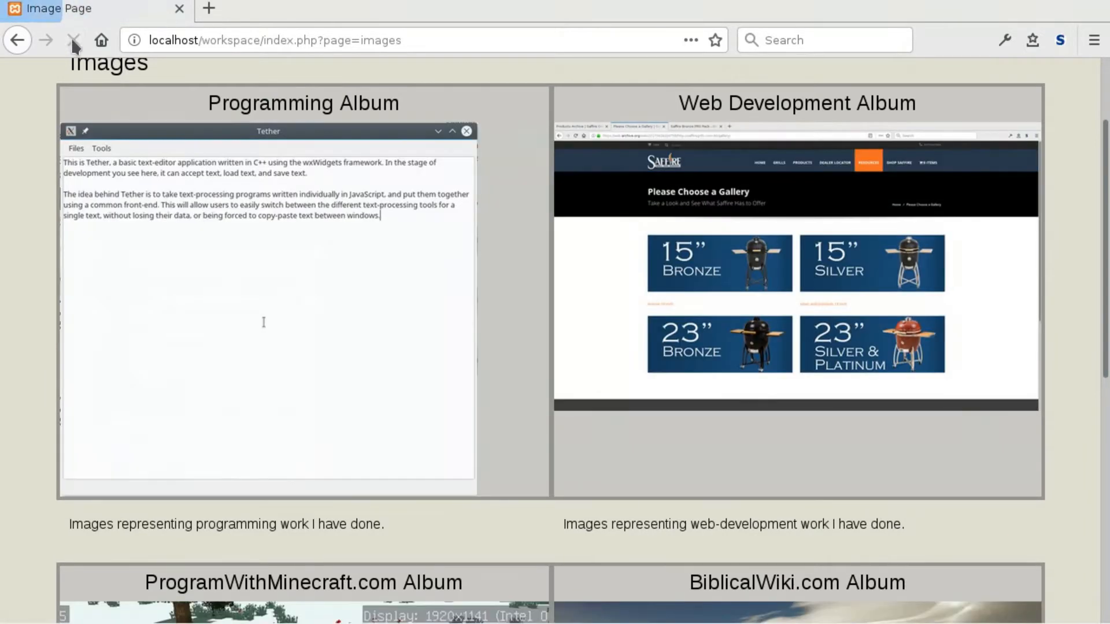
click(74, 41)
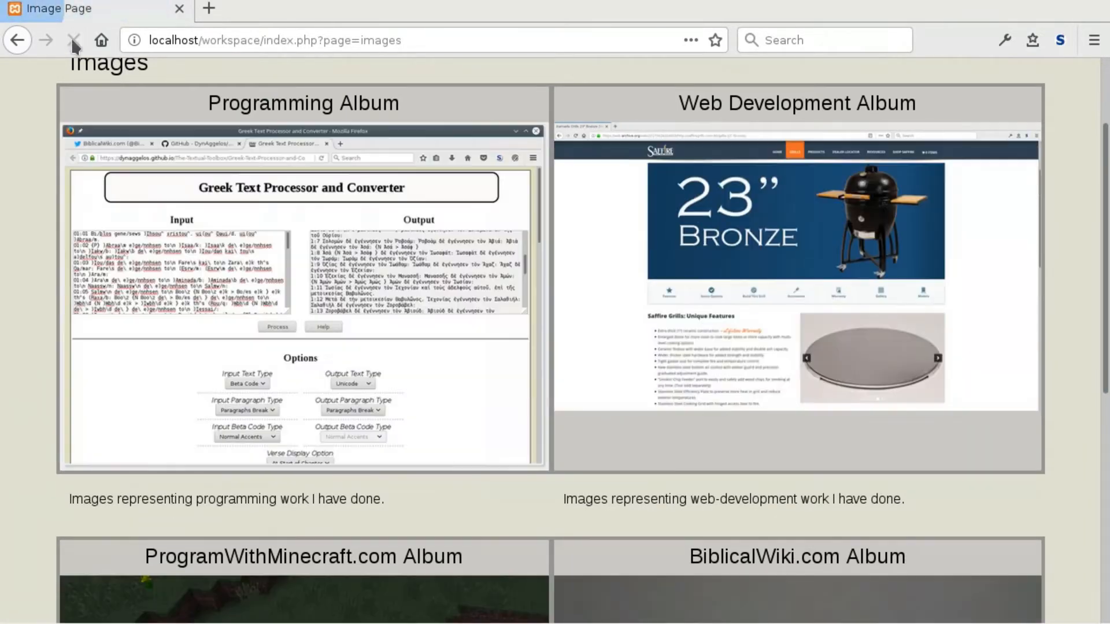
click(74, 40)
click(74, 41)
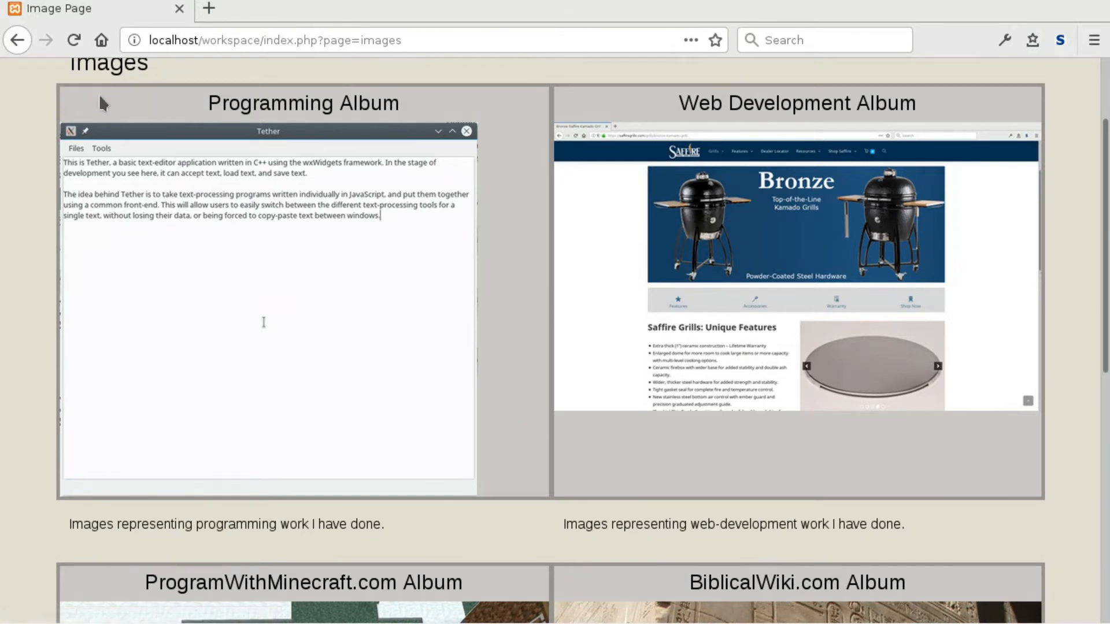
scroll(102, 104, up, 3)
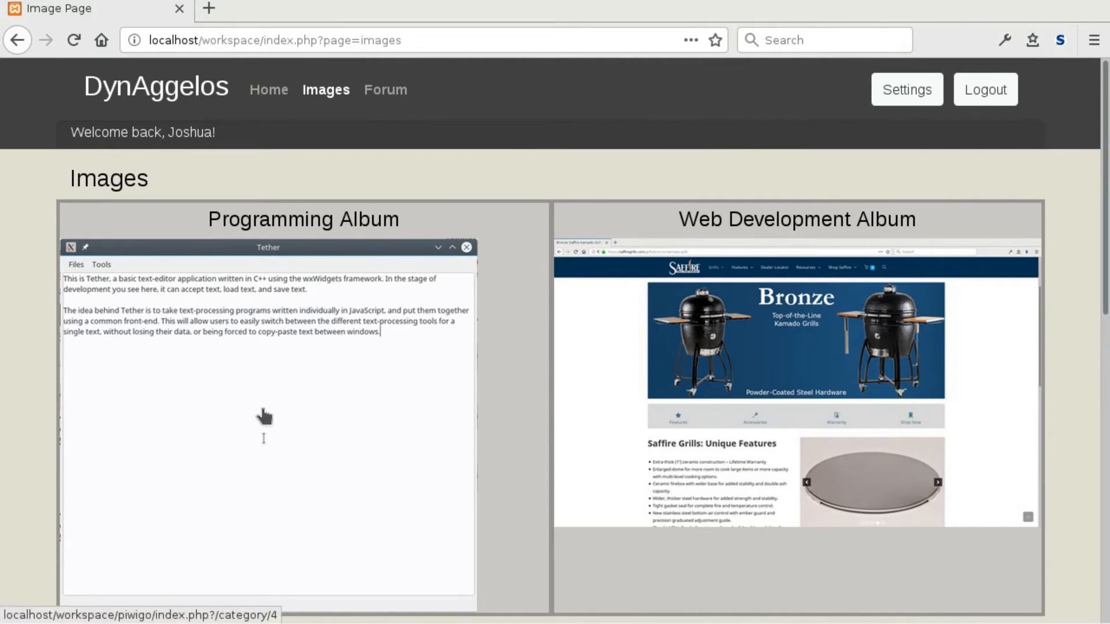
right_click(230, 395)
click(272, 399)
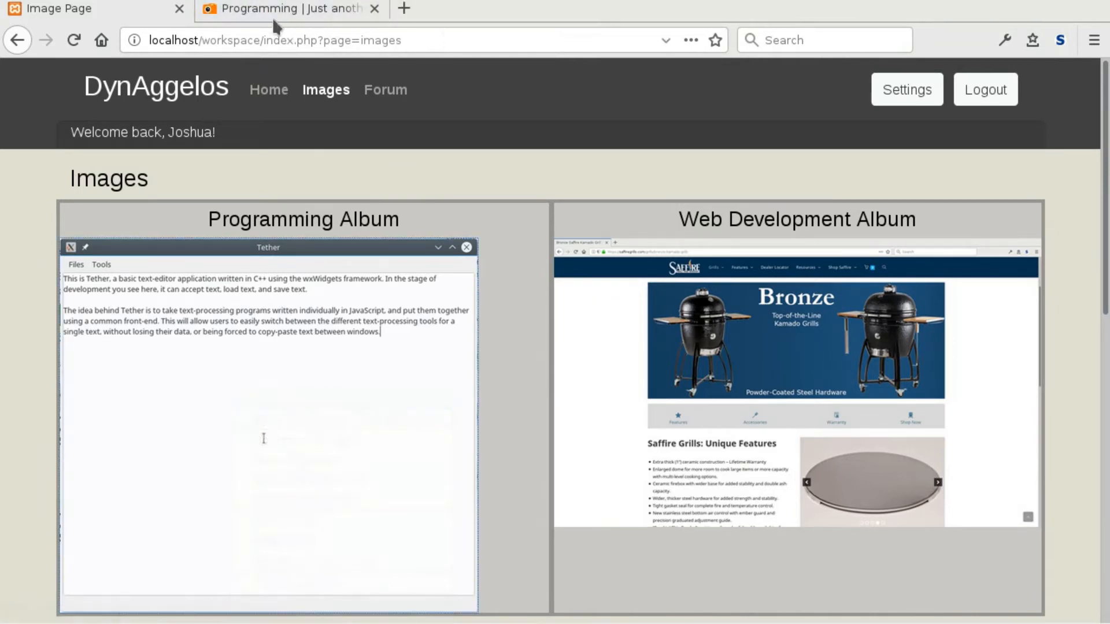
click(266, 11)
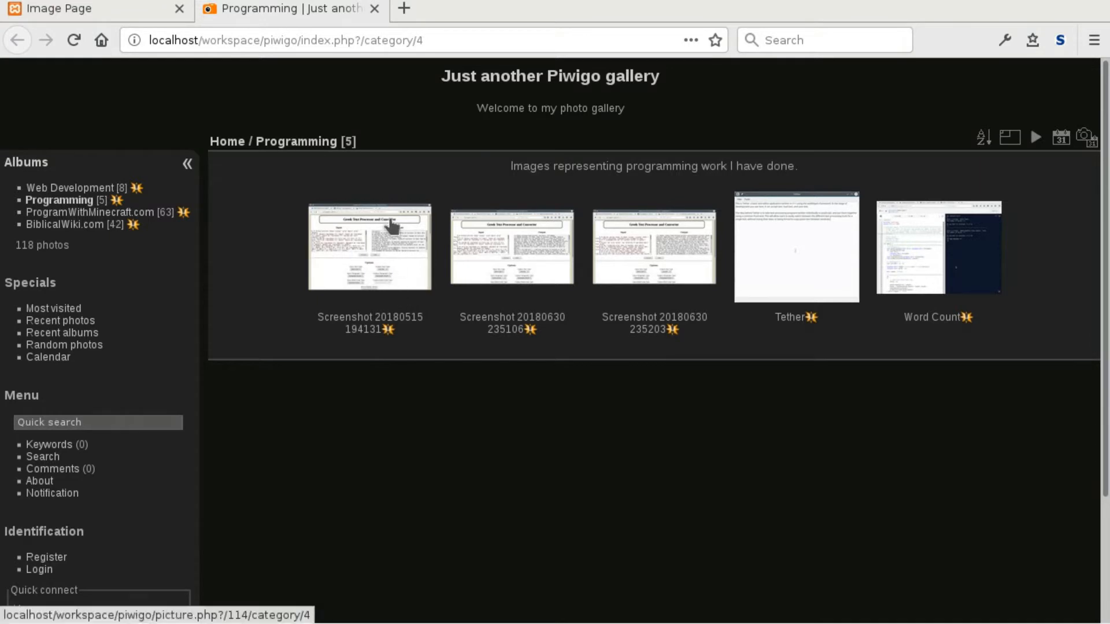
click(375, 8)
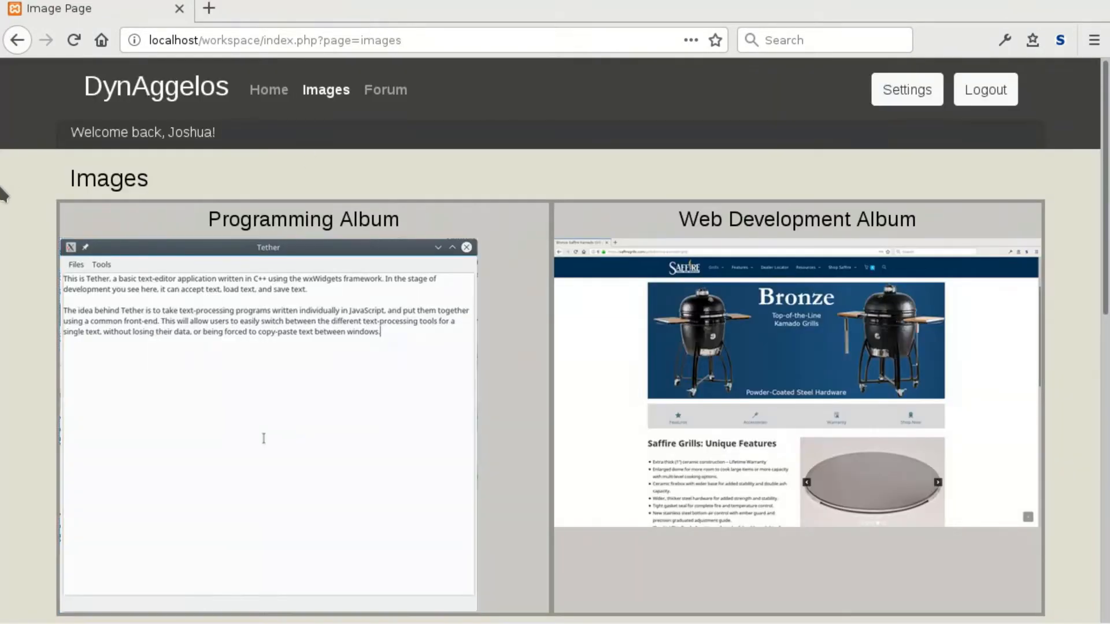
Open the Forum page and click into the new post's title and body fields.
click(398, 104)
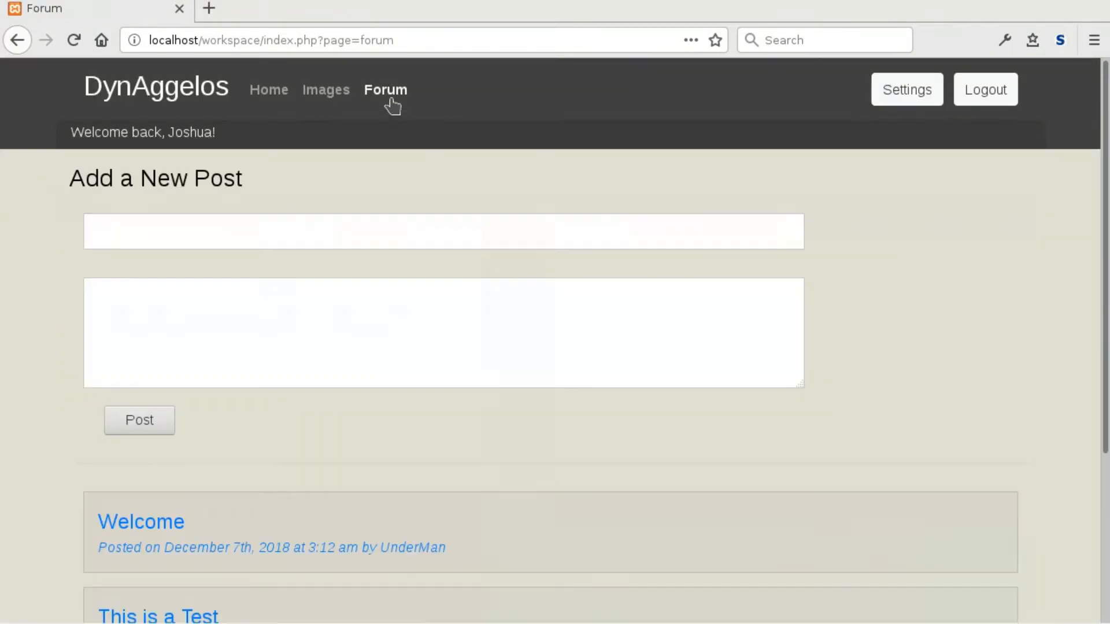
click(169, 241)
scroll(18, 327, down, 2)
scroll(18, 326, up, 2)
click(137, 292)
Scroll through the Welcome, This is a Test and This is a post entries.
scroll(17, 373, down, 4)
scroll(8, 370, down, 2)
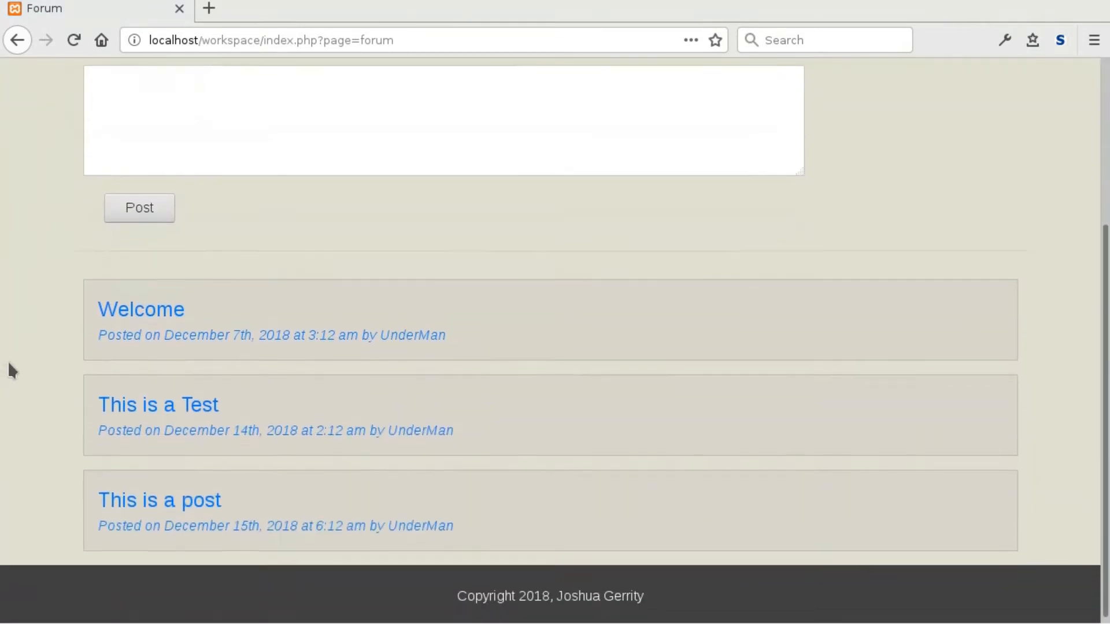
scroll(14, 405, up, 3)
scroll(14, 387, up, 4)
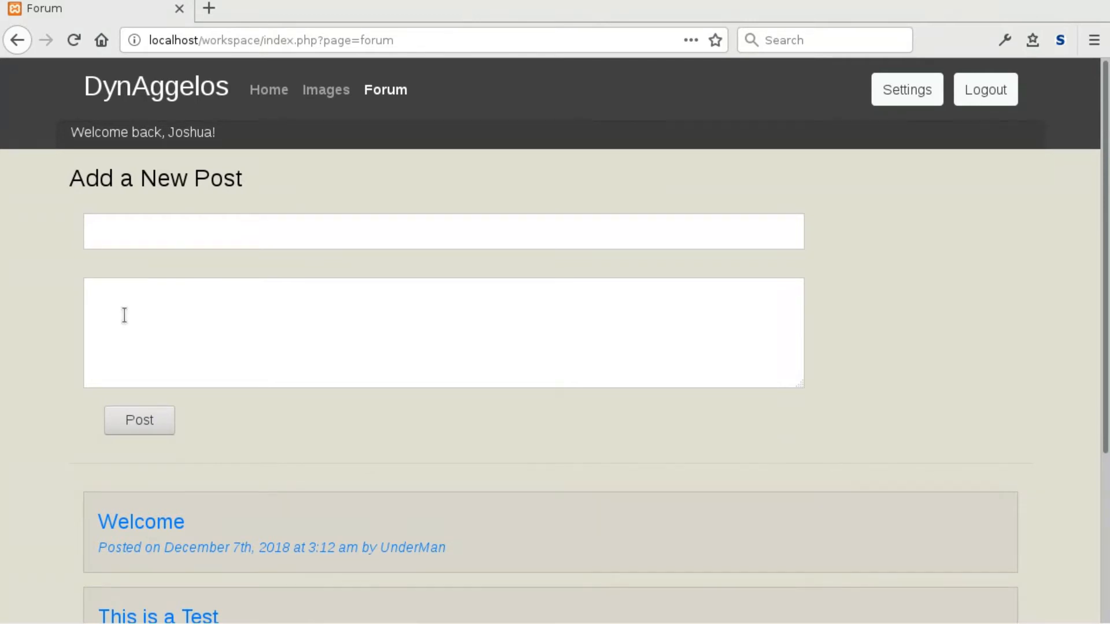
scroll(47, 381, down, 4)
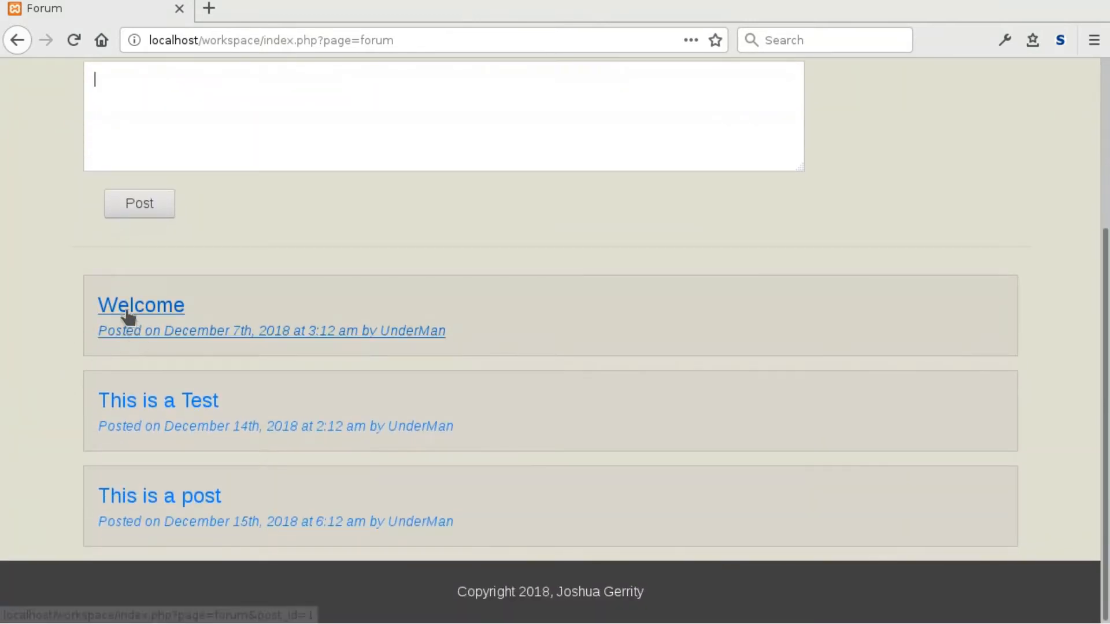
scroll(39, 463, up, 2)
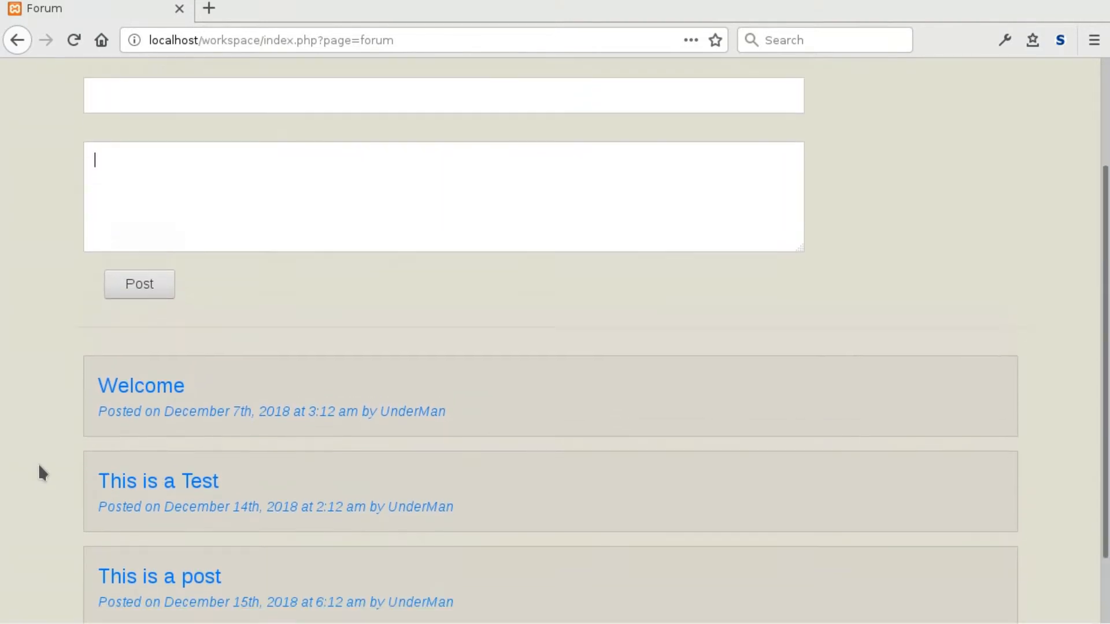
scroll(39, 463, down, 2)
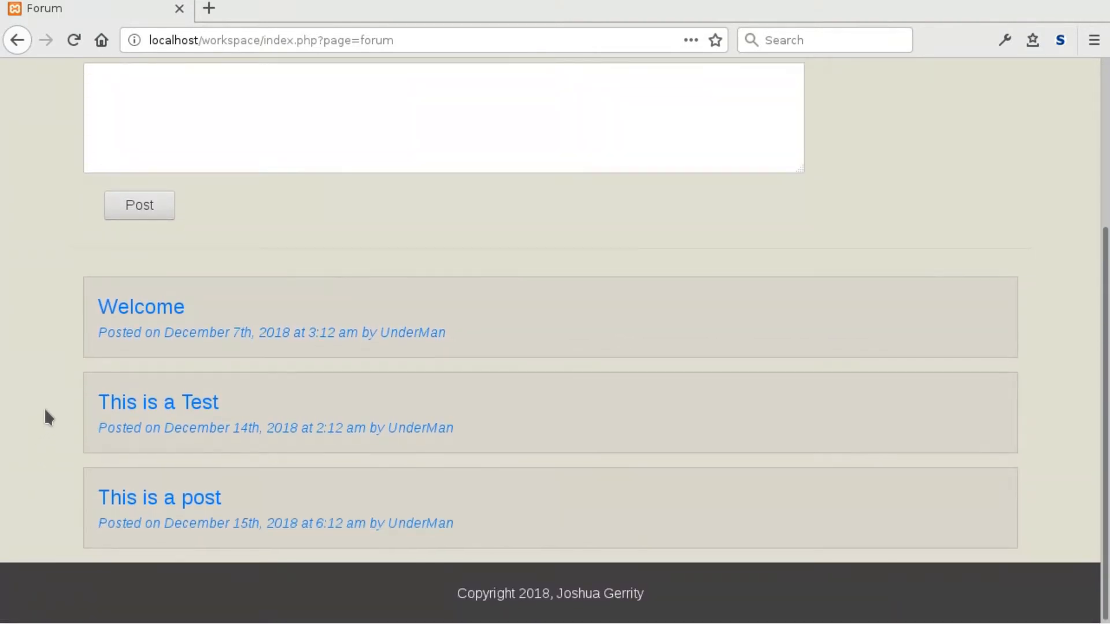
scroll(45, 412, up, 5)
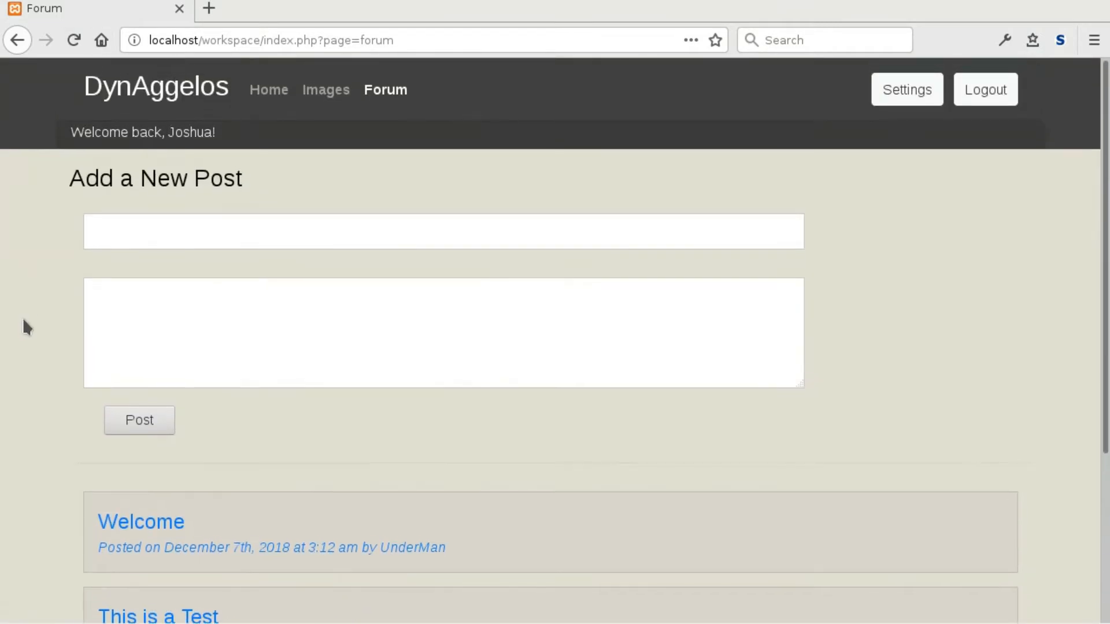
scroll(24, 322, down, 1)
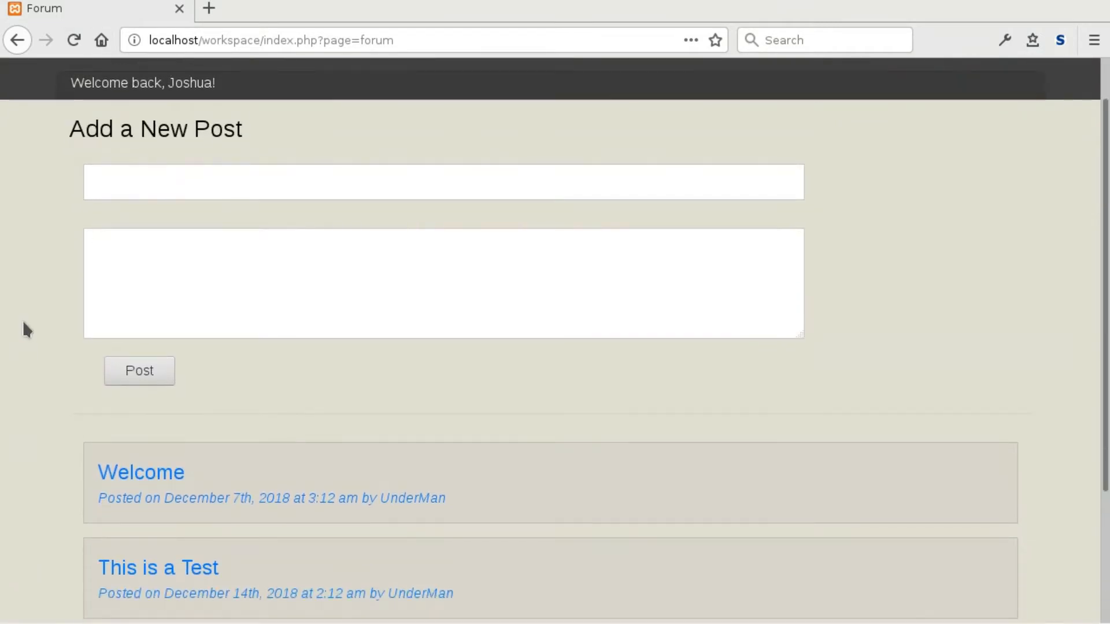
scroll(41, 281, down, 3)
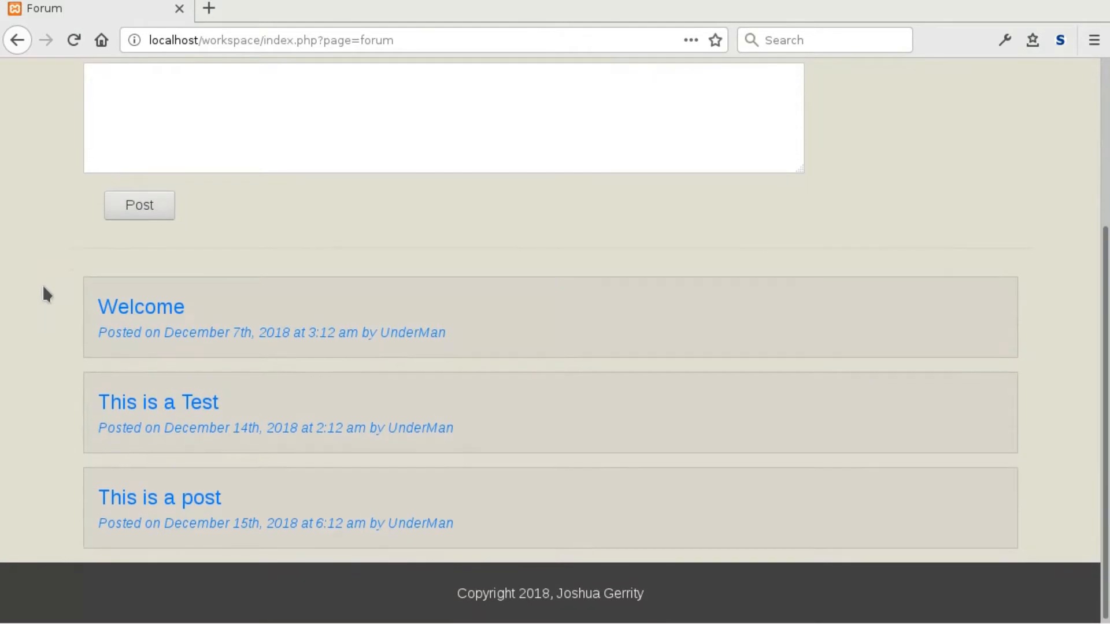
scroll(43, 284, up, 4)
scroll(42, 284, up, 1)
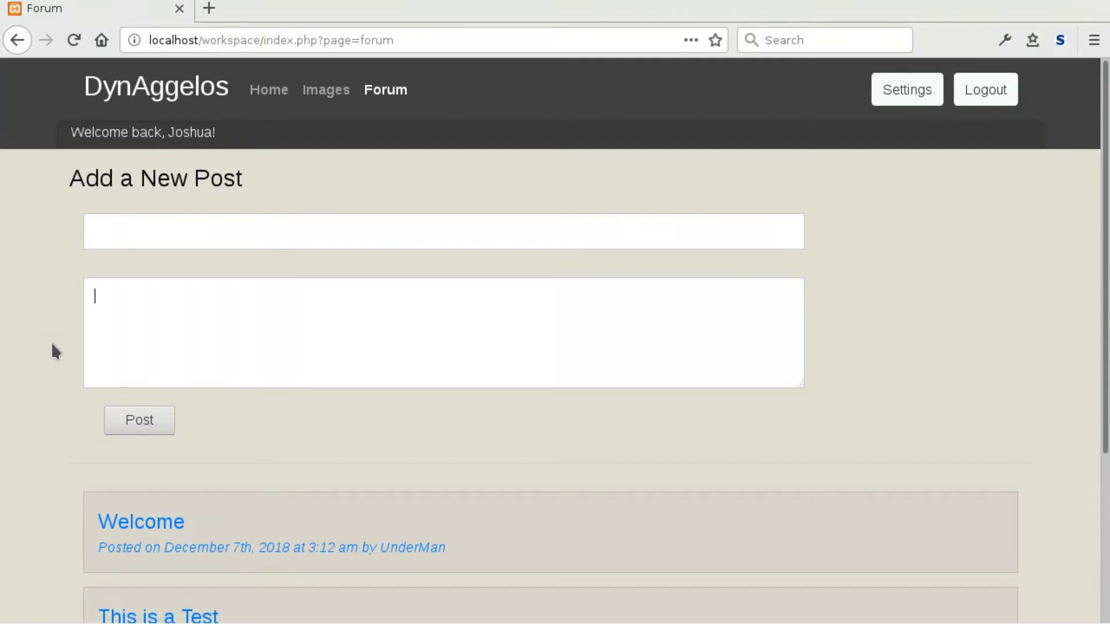
scroll(46, 413, down, 3)
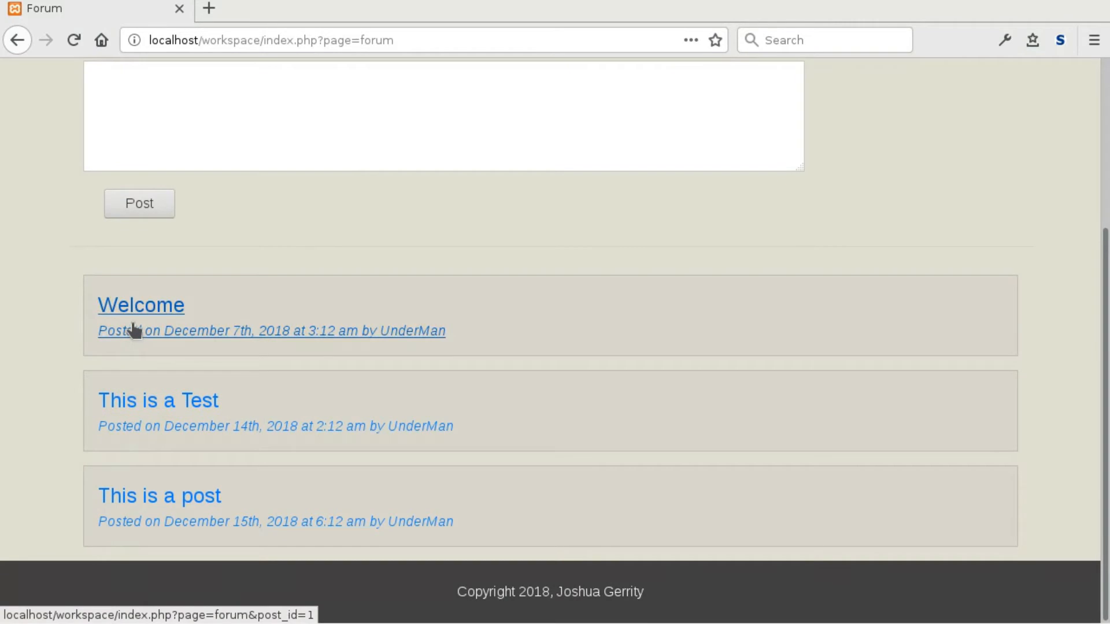
Open the Welcome post in a new tab and switch to it.
right_click(127, 312)
click(159, 325)
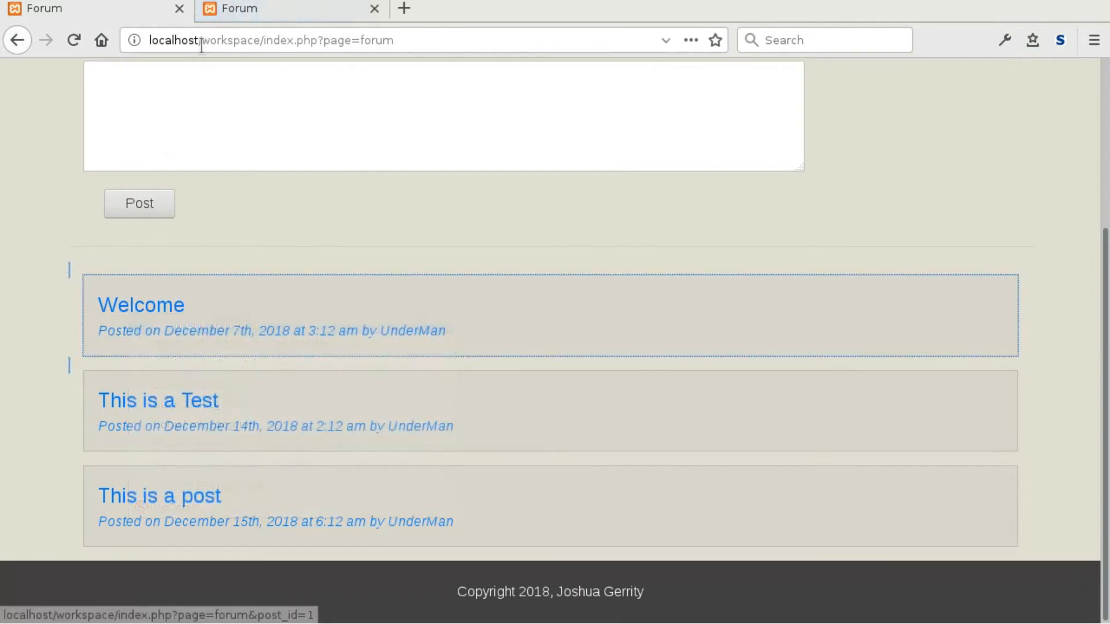
click(223, 16)
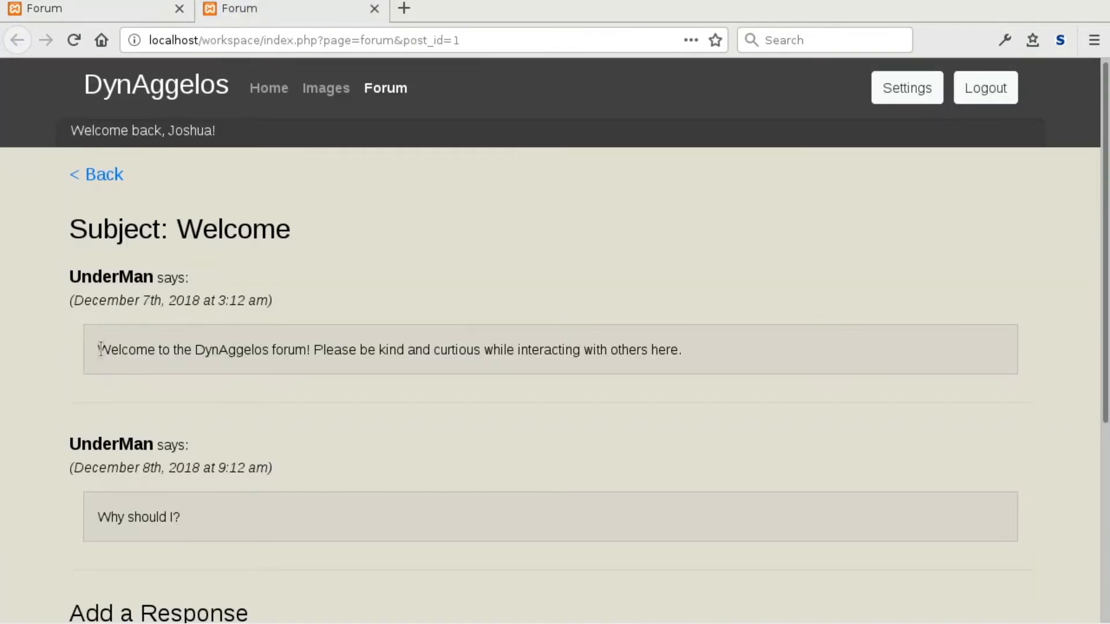
scroll(92, 364, down, 3)
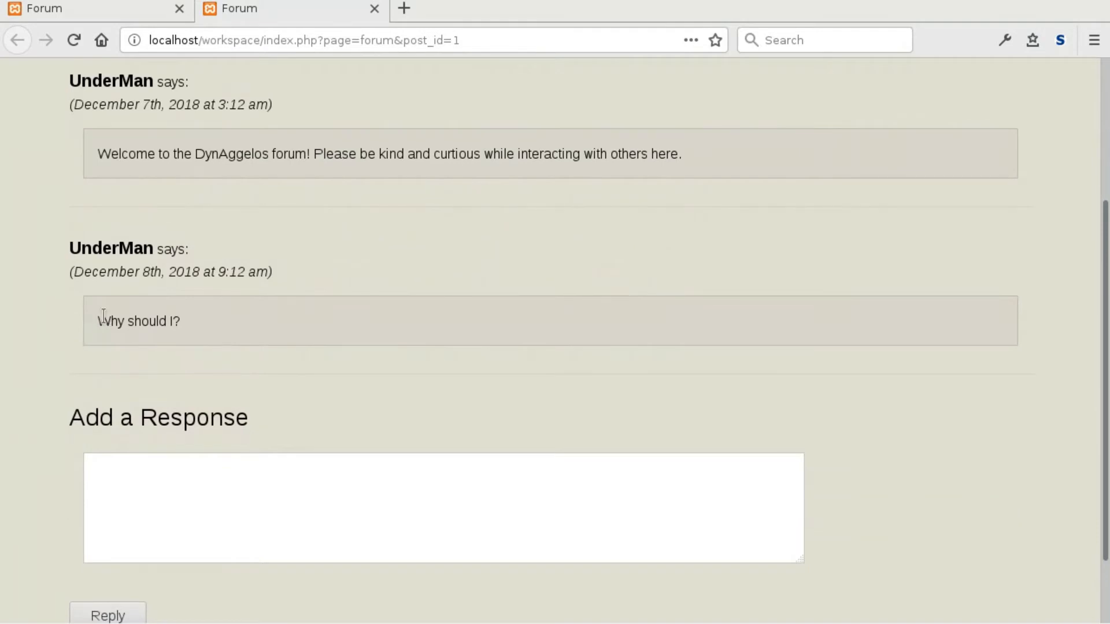
scroll(101, 324, up, 2)
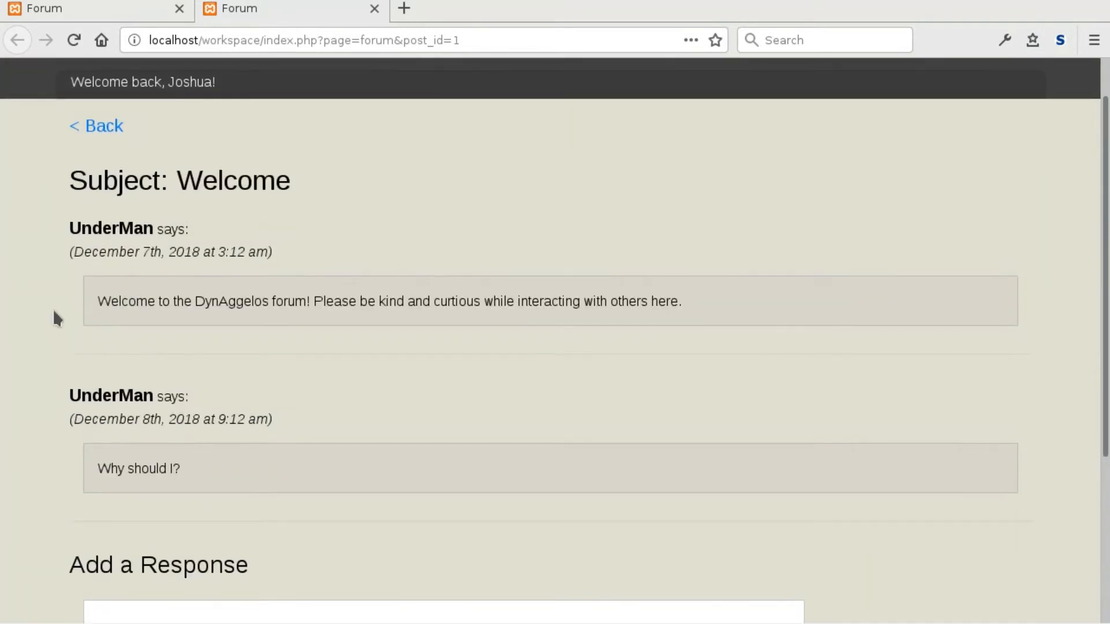
scroll(86, 255, down, 2)
scroll(55, 150, up, 2)
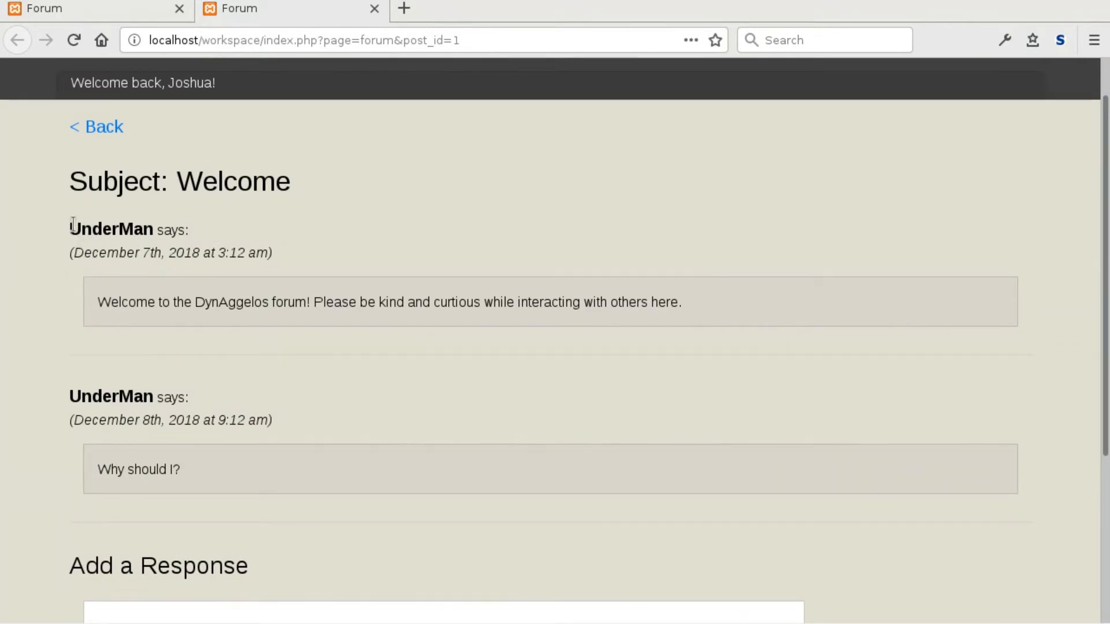
Highlight both messages' author lines and the Subject: Welcome heading.
drag(73, 225, 223, 228)
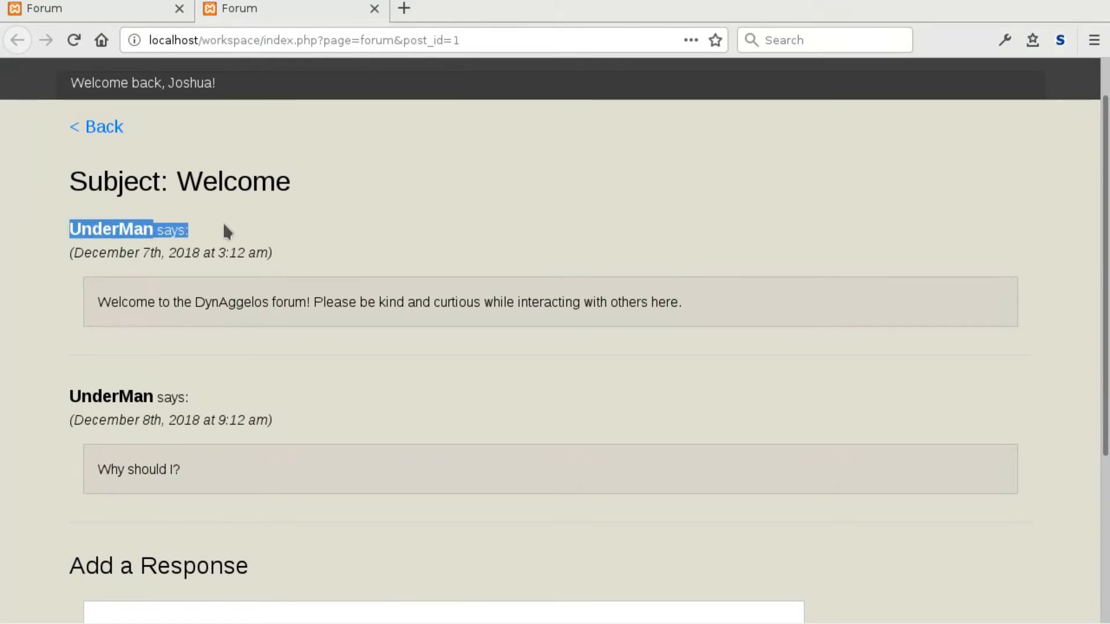
click(93, 233)
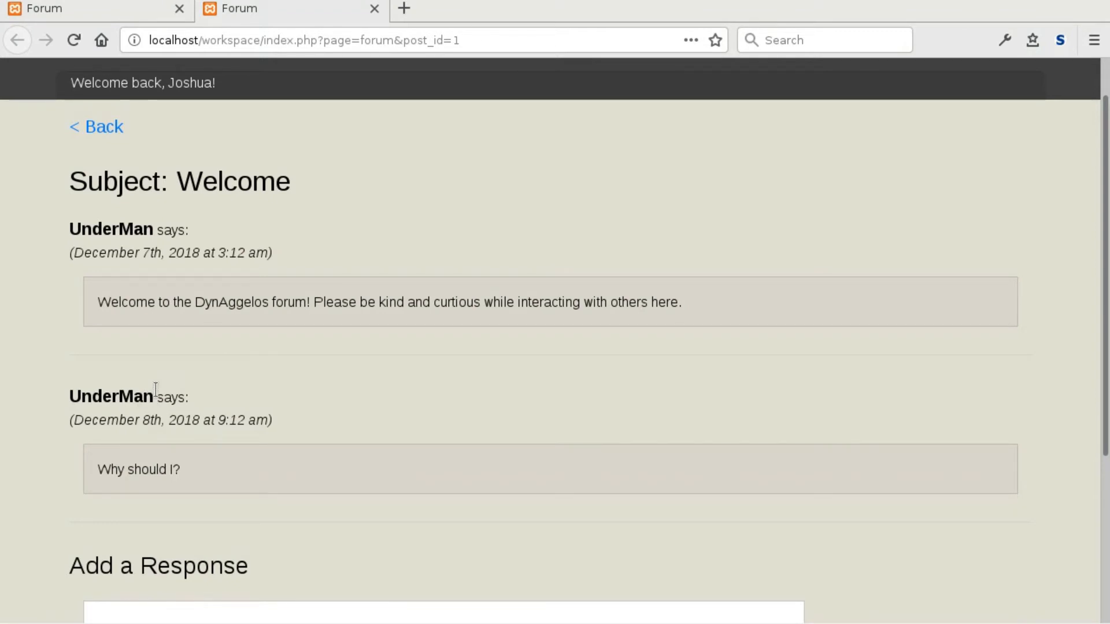
drag(69, 180, 303, 179)
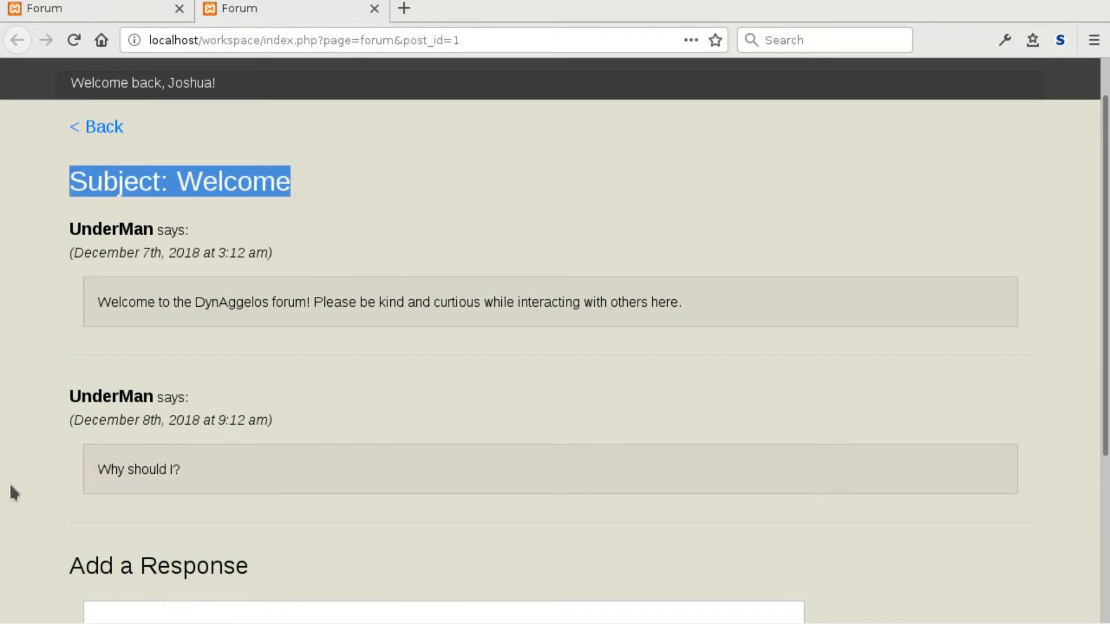
drag(70, 395, 217, 400)
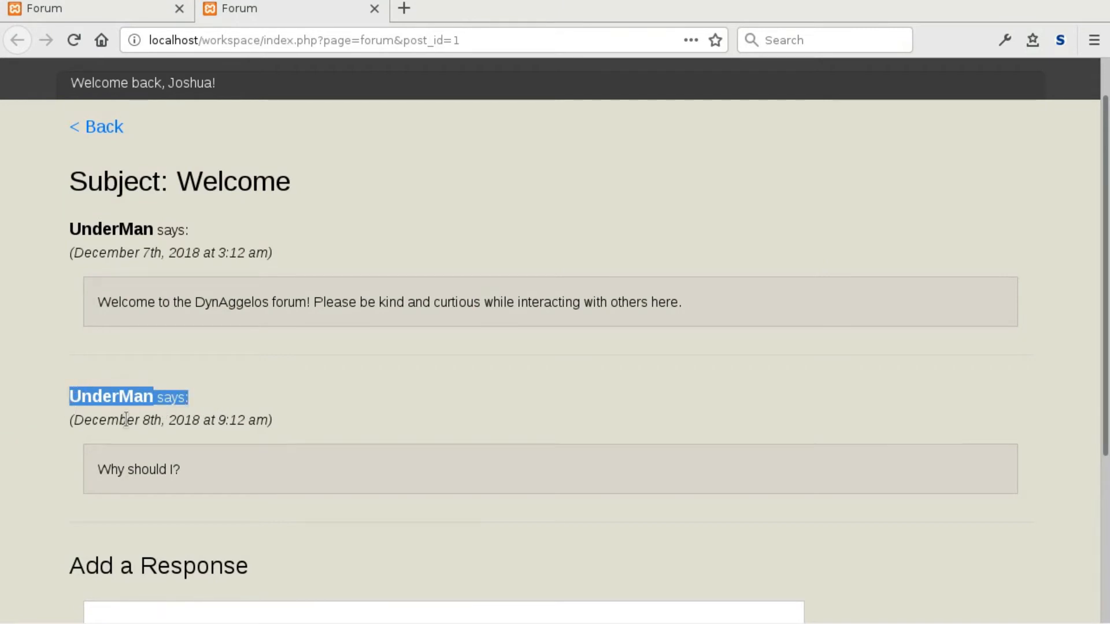
drag(177, 181, 298, 185)
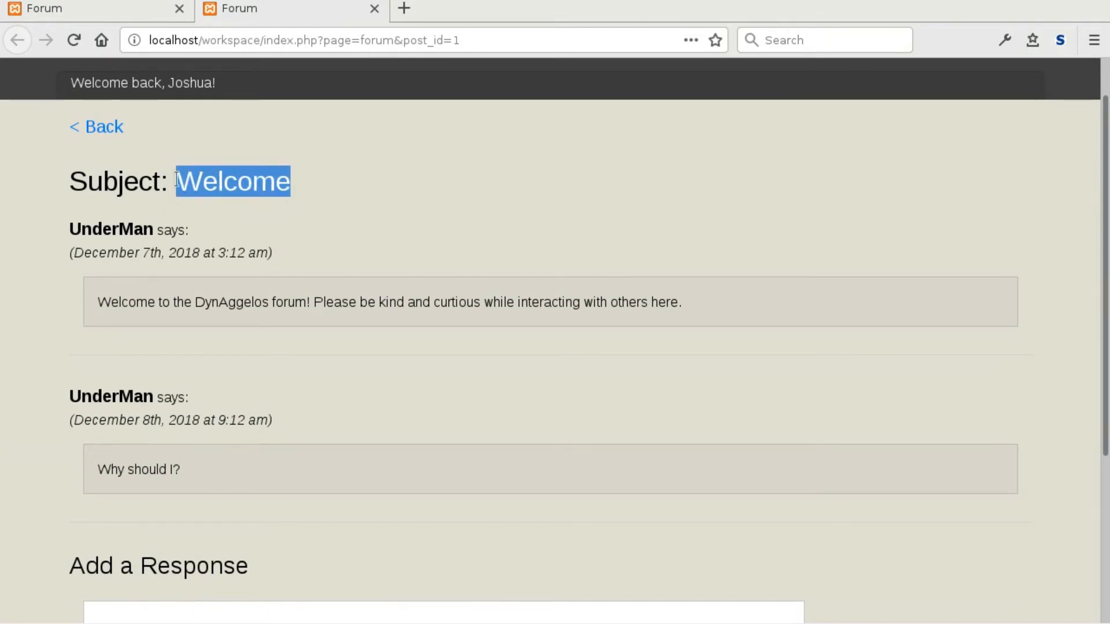
drag(176, 181, 295, 186)
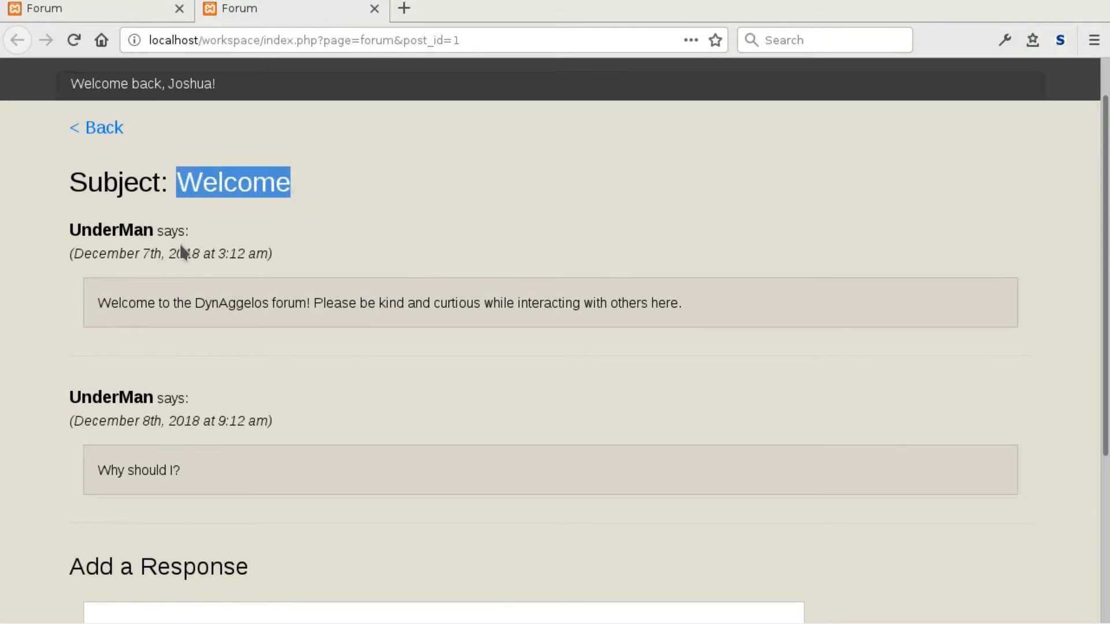
scroll(179, 243, up, 2)
Create and submit a forum post titled Hello.
click(379, 95)
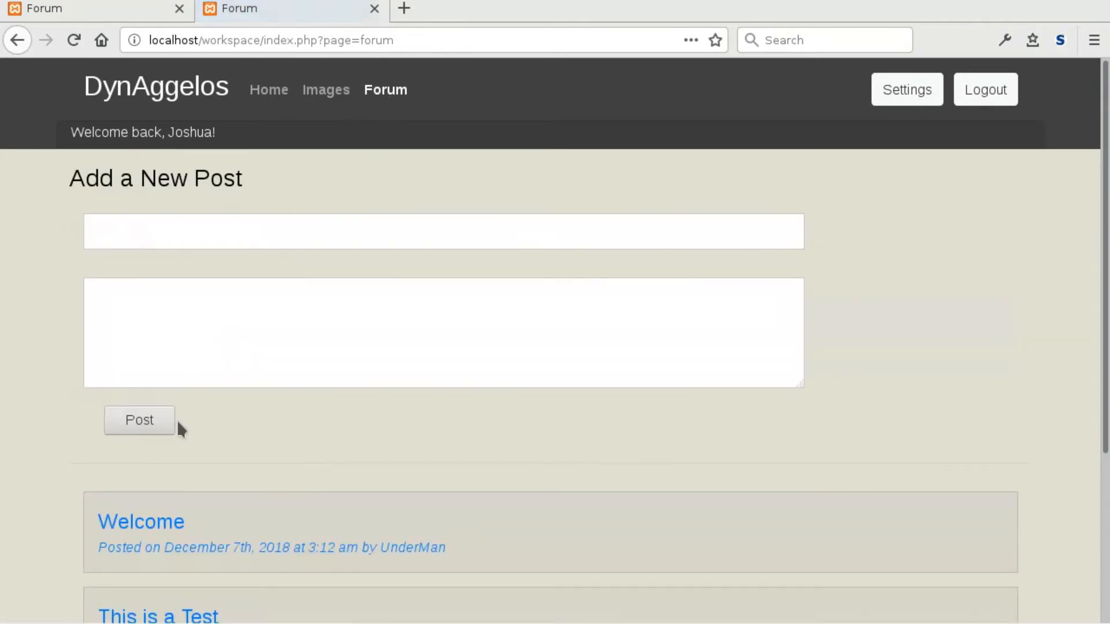
click(149, 241)
click(136, 304)
click(138, 236)
click(143, 310)
click(124, 245)
text(Hello)
key(Tab)
text(Hello)
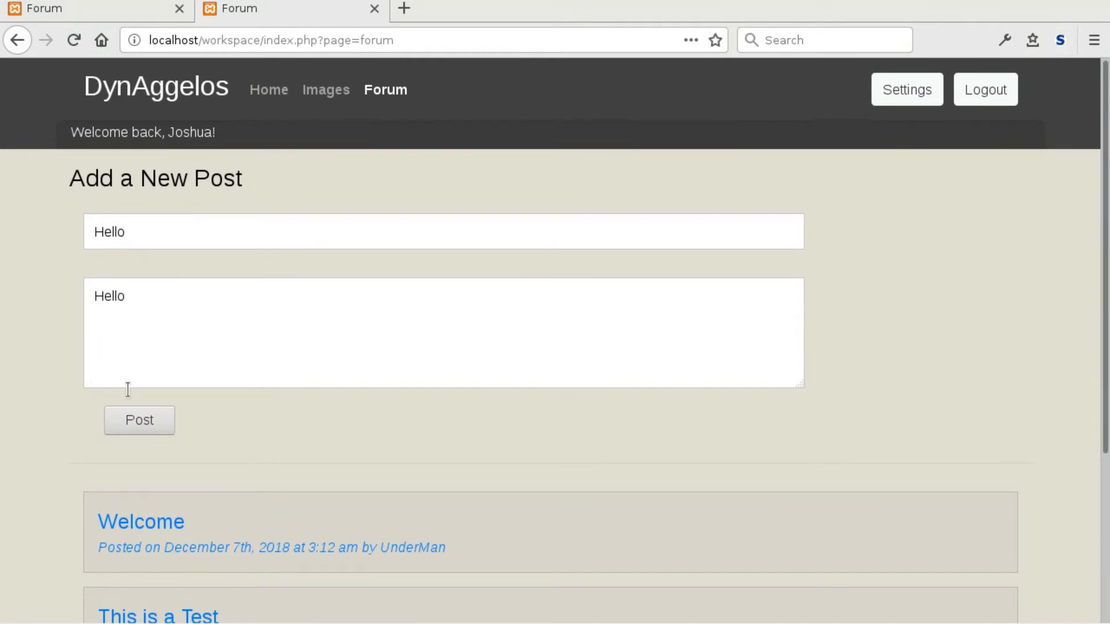
click(123, 426)
Open the Hello thread and post the reply 'Hello again'.
scroll(6, 295, down, 5)
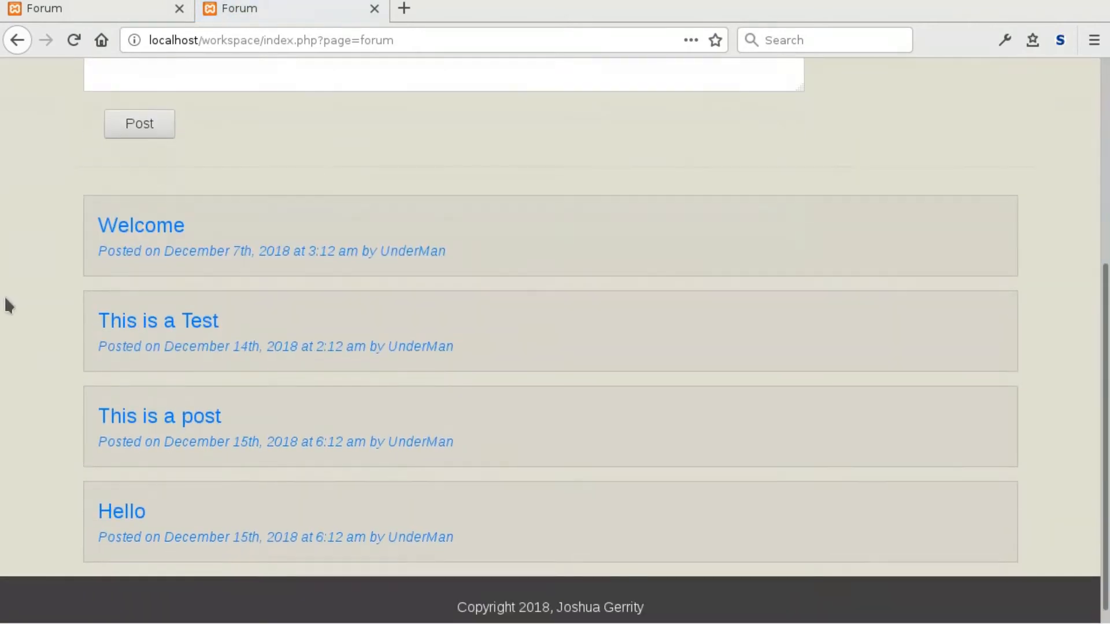
click(118, 506)
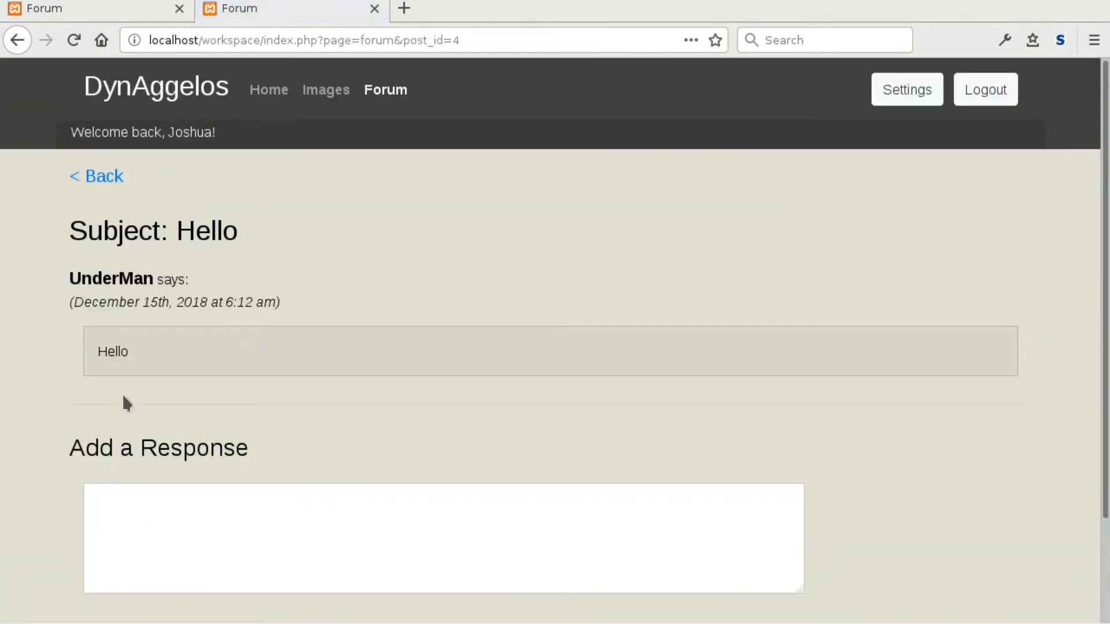
click(160, 523)
scroll(156, 485, down, 3)
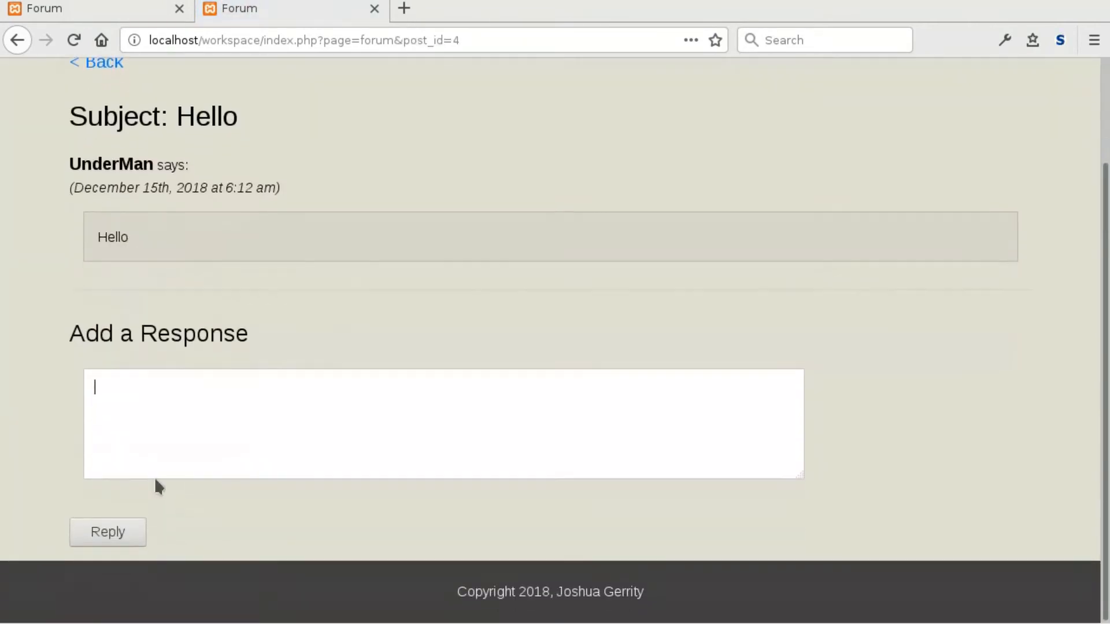
text(Hello again)
click(96, 532)
Highlight the Subject: Hello heading and review the thread.
scroll(12, 379, down, 5)
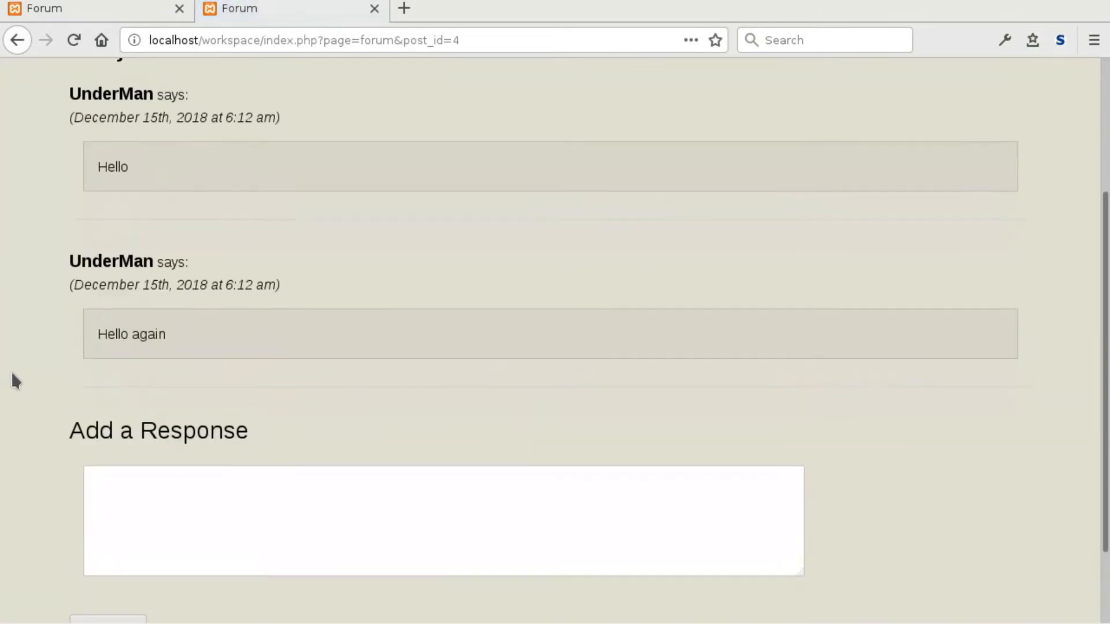
scroll(67, 255, up, 5)
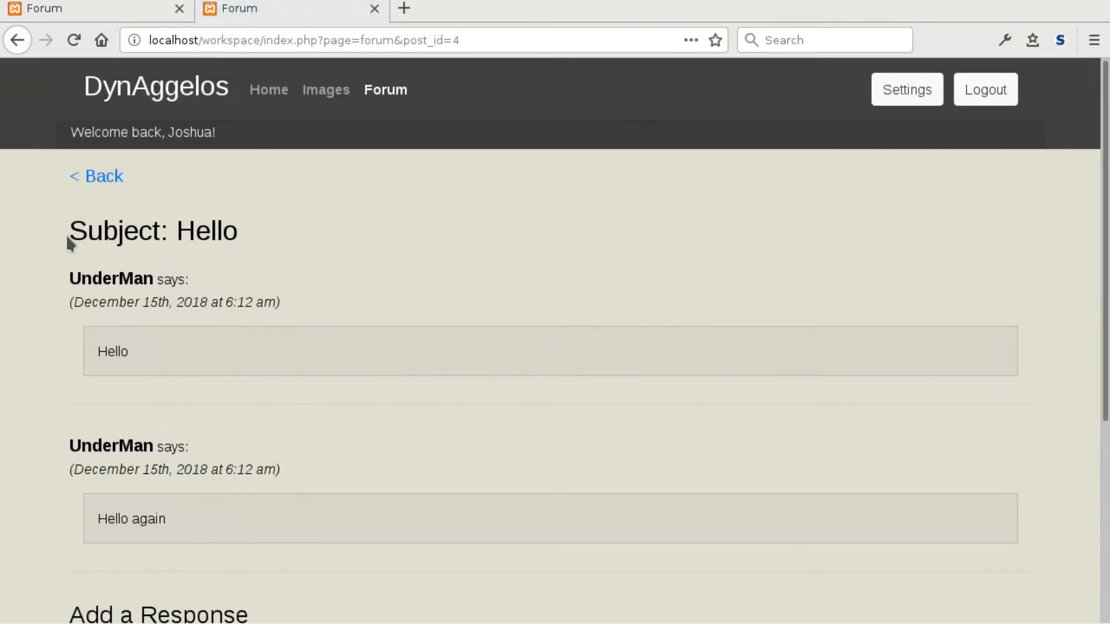
drag(65, 234, 313, 234)
click(234, 248)
scroll(50, 277, down, 3)
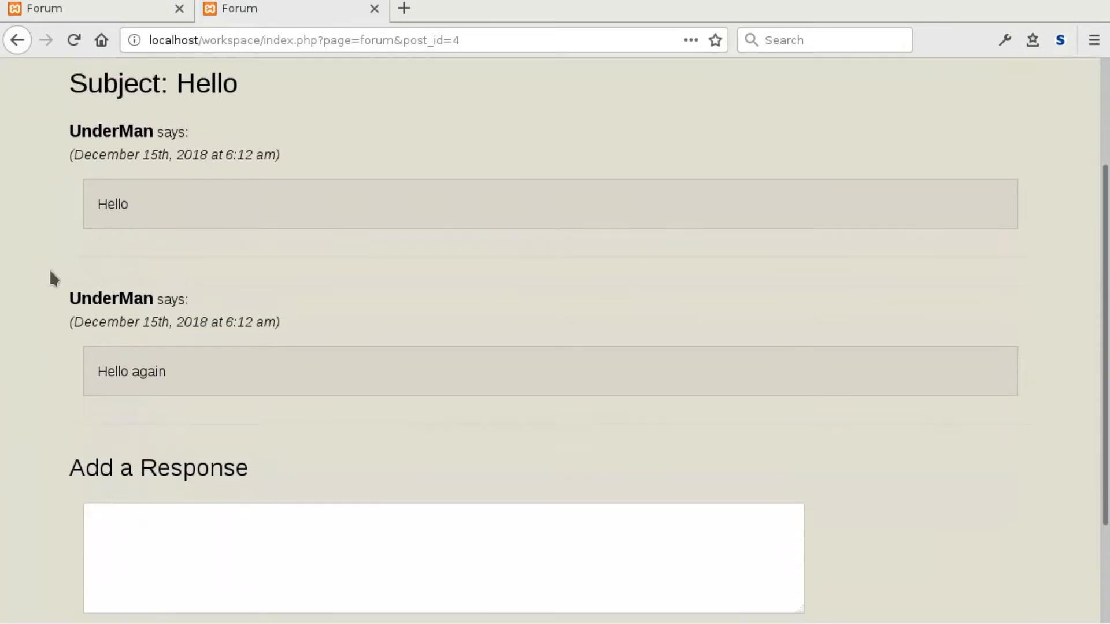
scroll(35, 304, up, 3)
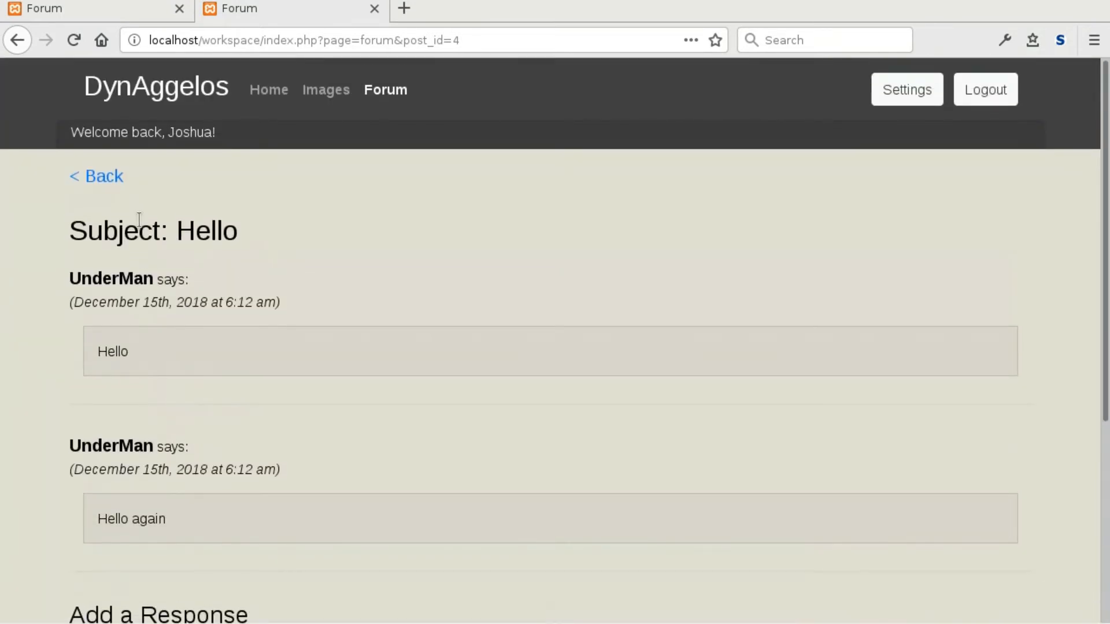
Return to the forum post list and log out of the account.
click(87, 175)
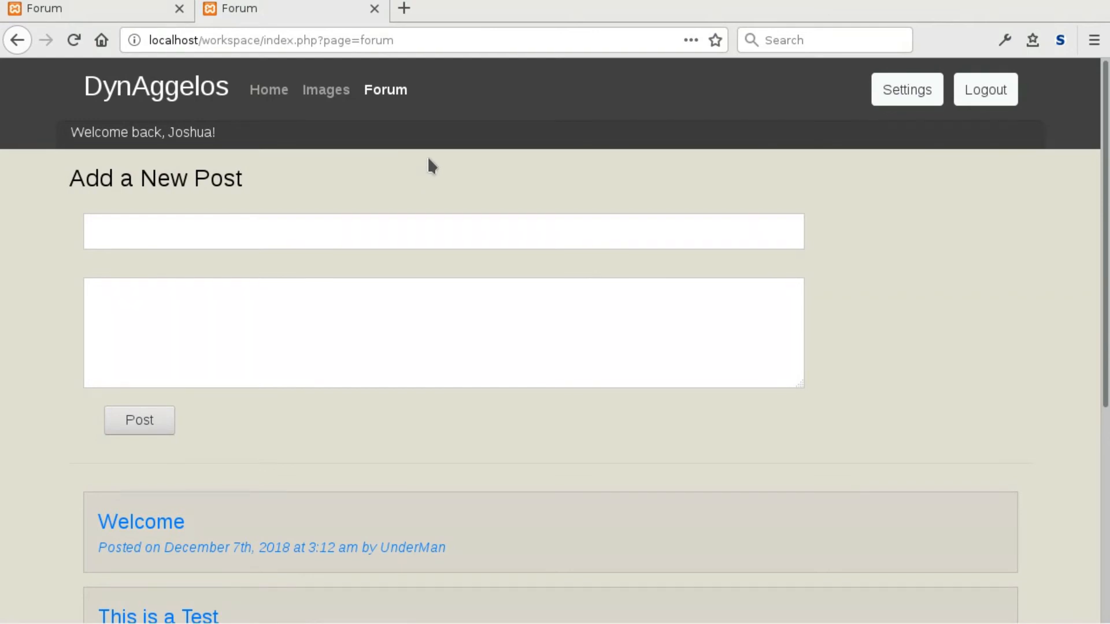
click(982, 100)
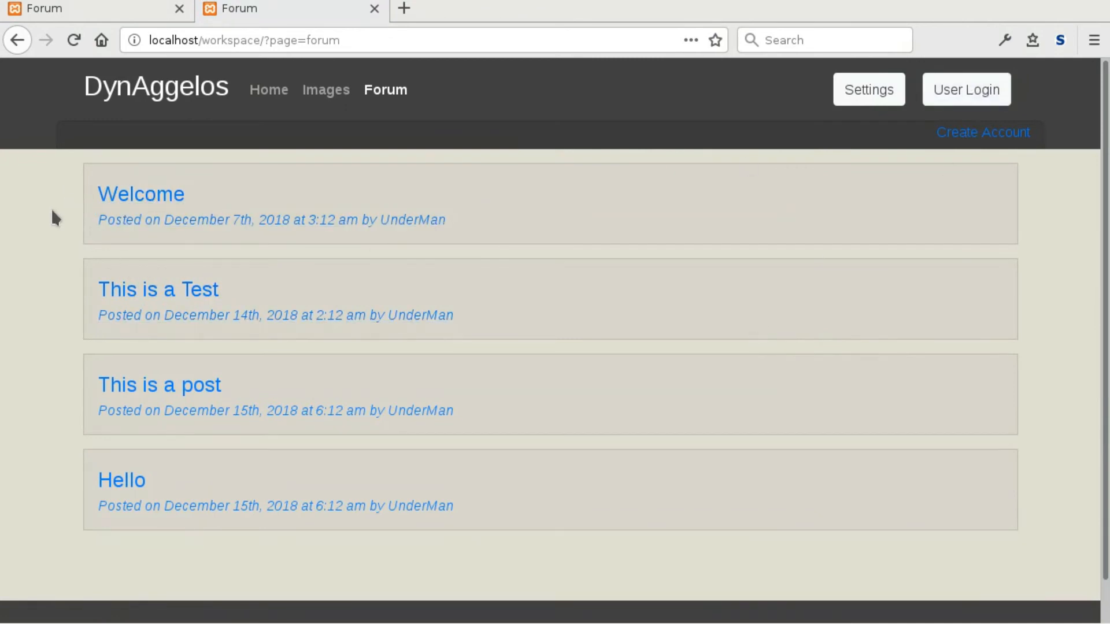
View the Hello thread signed out, then go to the Create Account form.
scroll(46, 289, down, 2)
scroll(52, 346, up, 2)
click(112, 479)
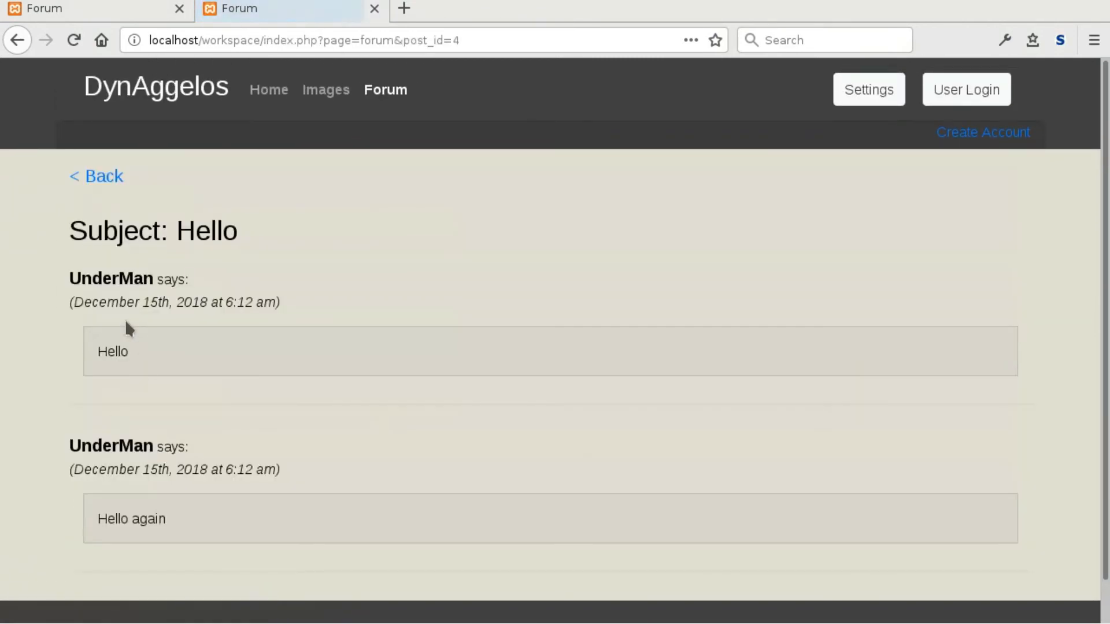
scroll(130, 405, down, 2)
scroll(184, 465, up, 2)
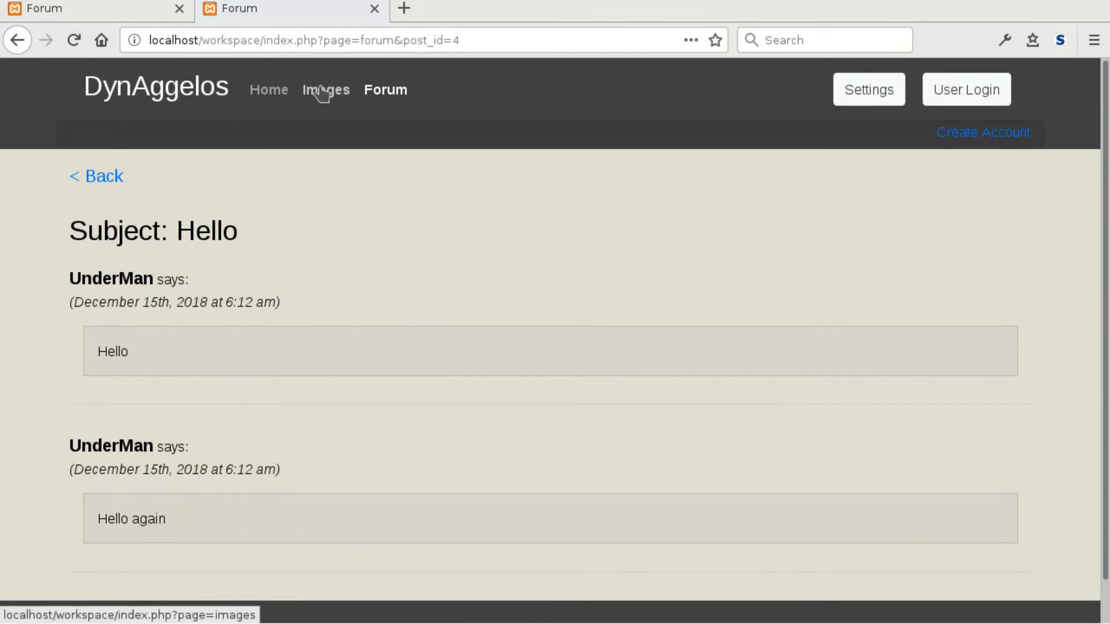
click(982, 136)
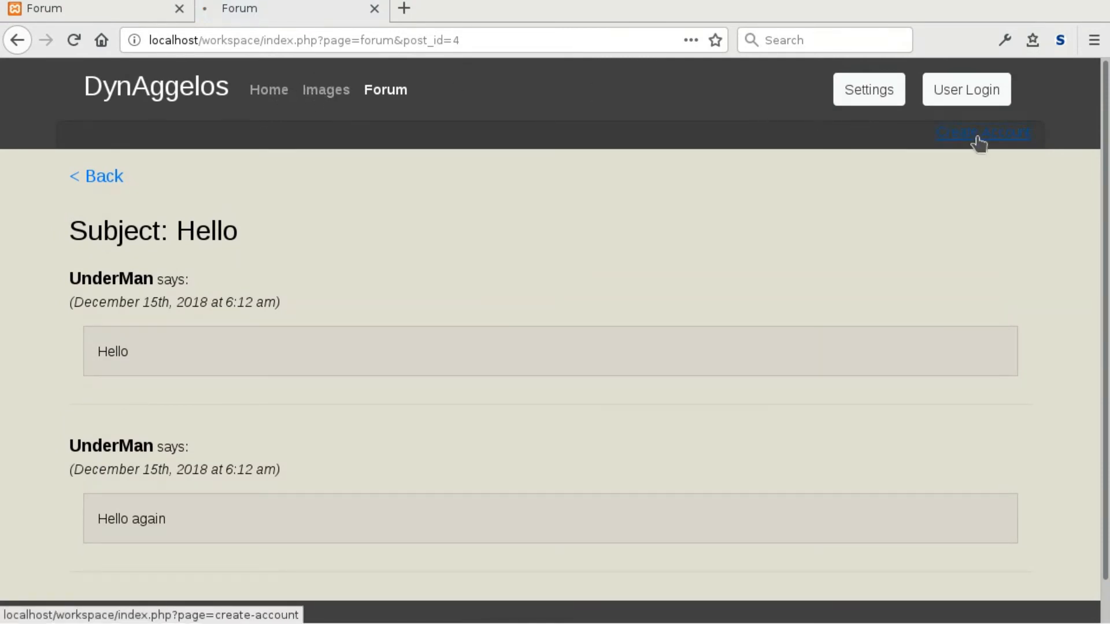
Enter the first name, last name and e-mail address, correcting a typo in the e-mail.
click(251, 244)
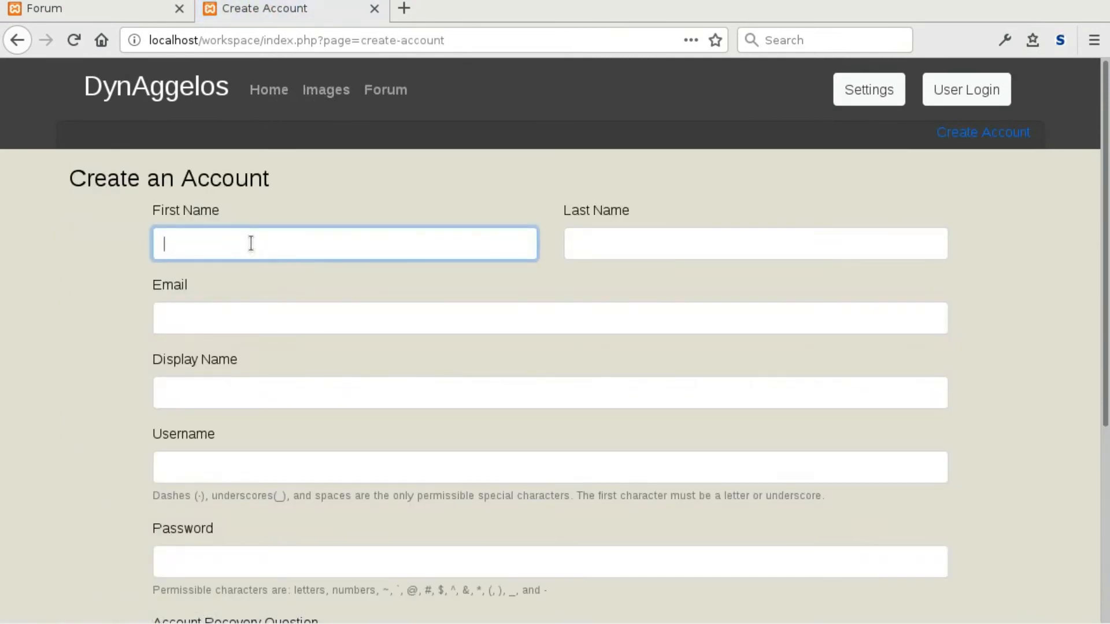
click(588, 243)
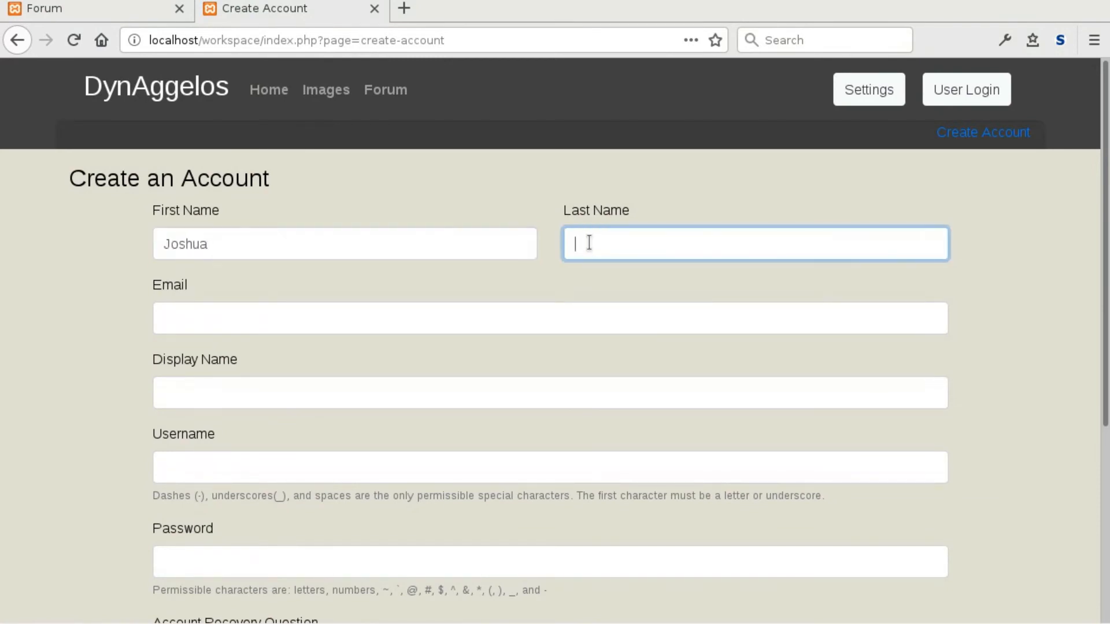
click(568, 328)
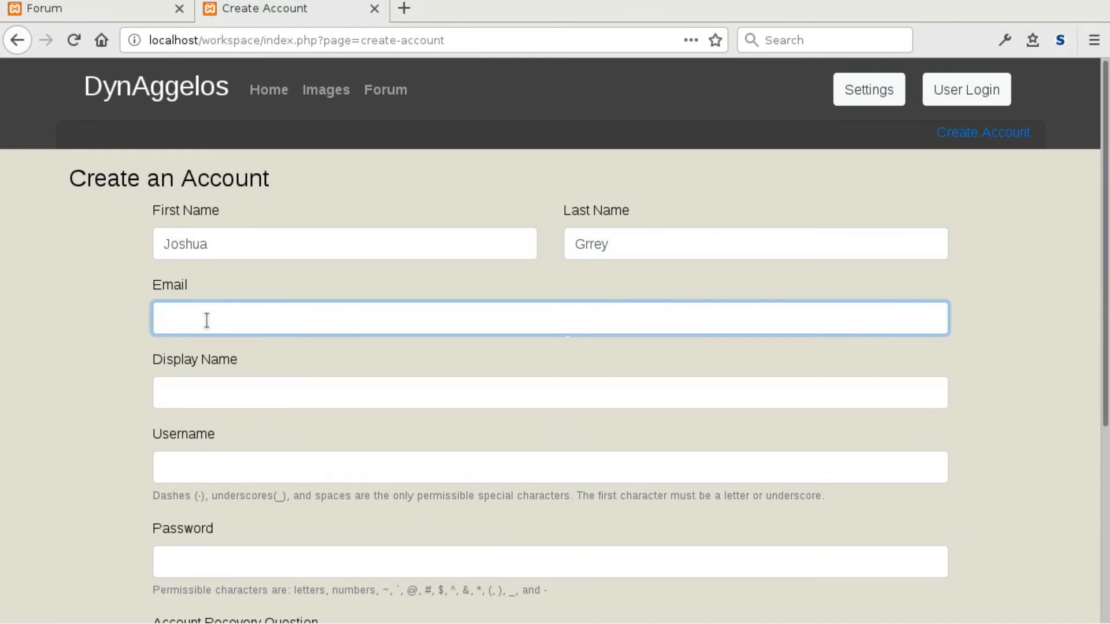
text(asdfg@qwe.com)
Fill in the display name, username and a four-character password.
click(185, 395)
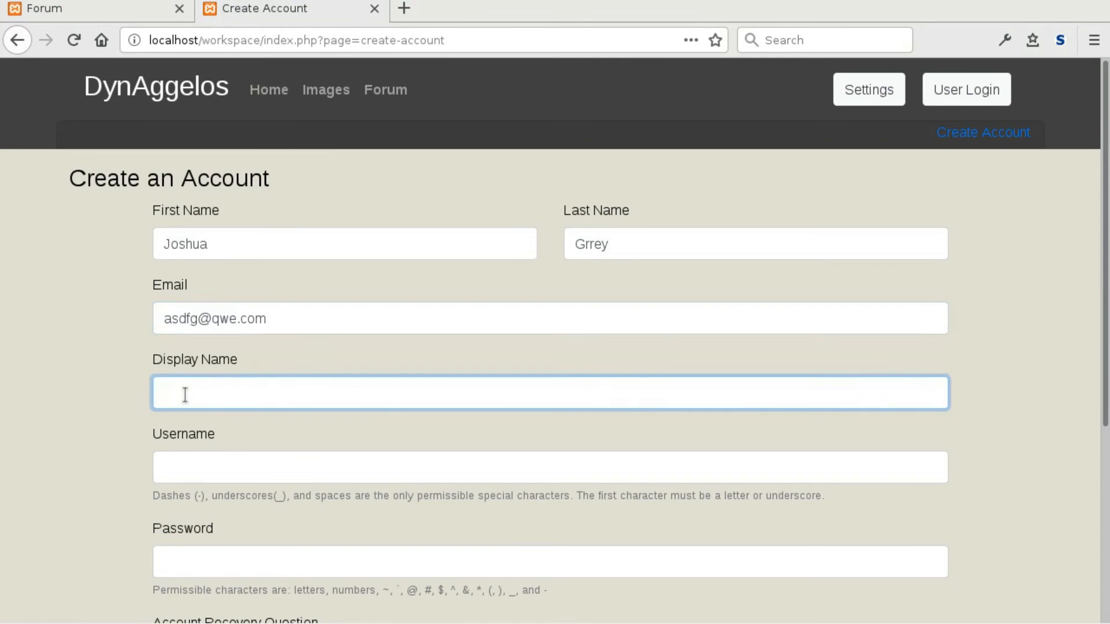
text(ASD)
click(210, 470)
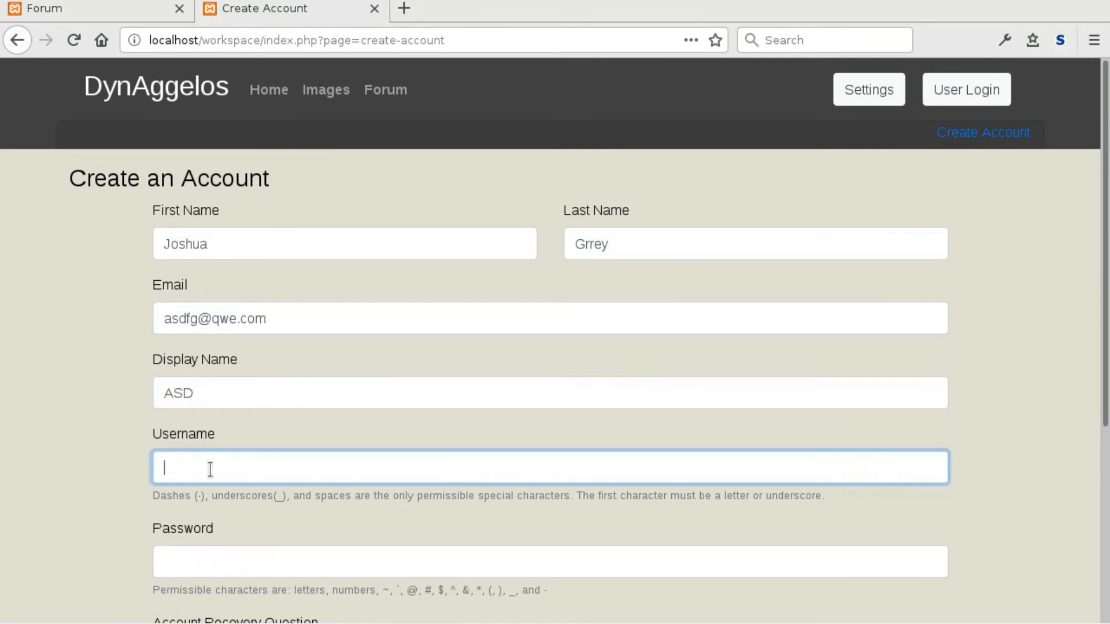
text(asdf)
click(171, 566)
text(a)
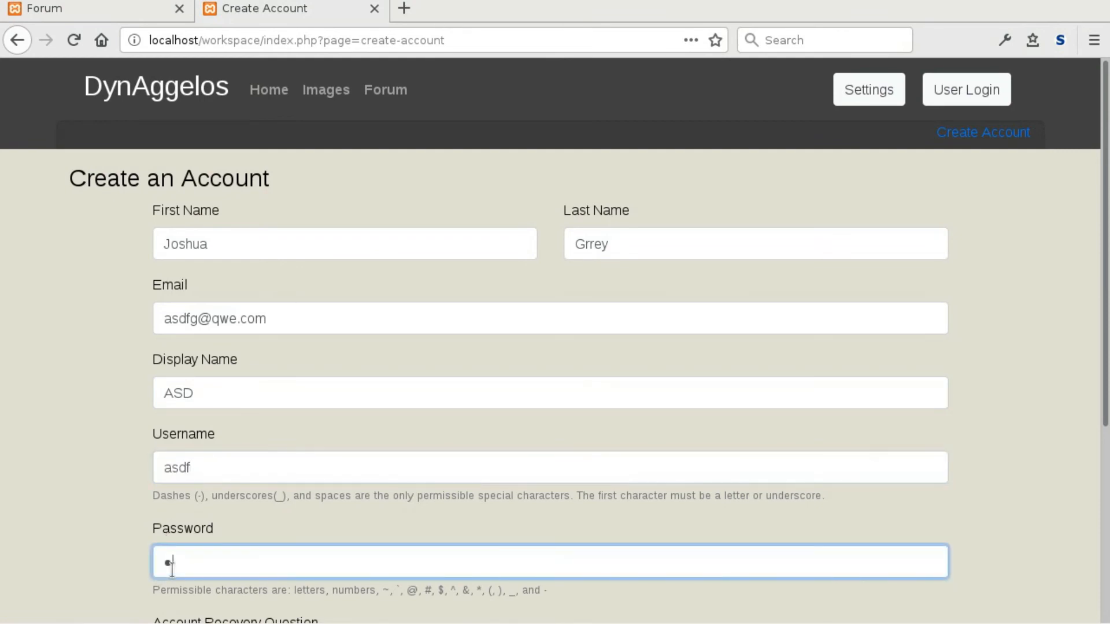
text(sdf)
scroll(142, 508, down, 5)
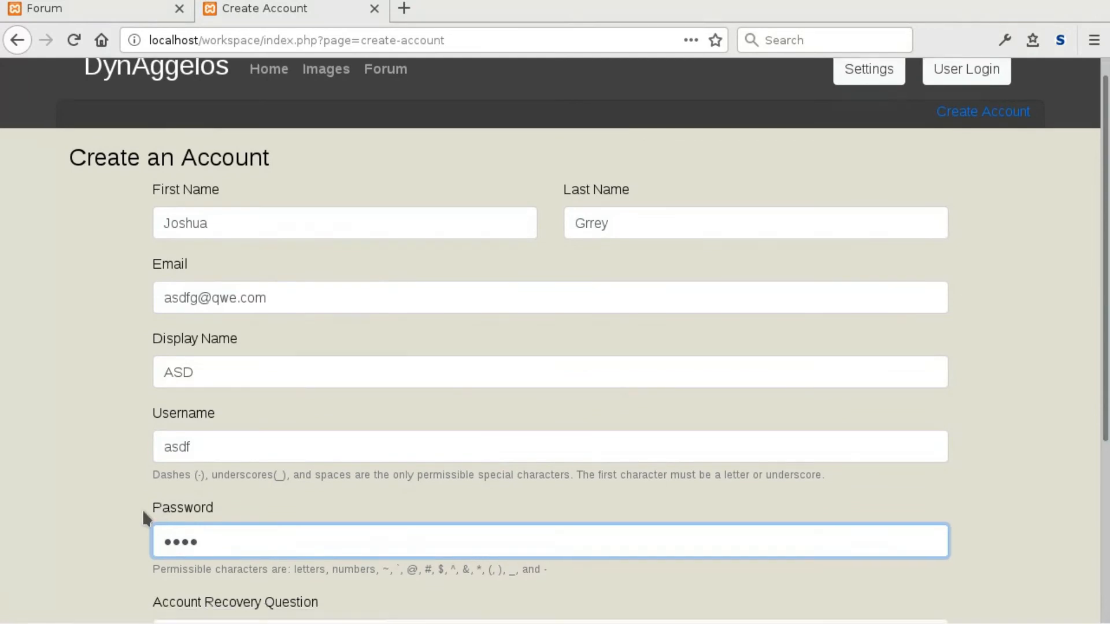
Enter the account recovery question, lengthening it, and then the recovery answer.
click(195, 458)
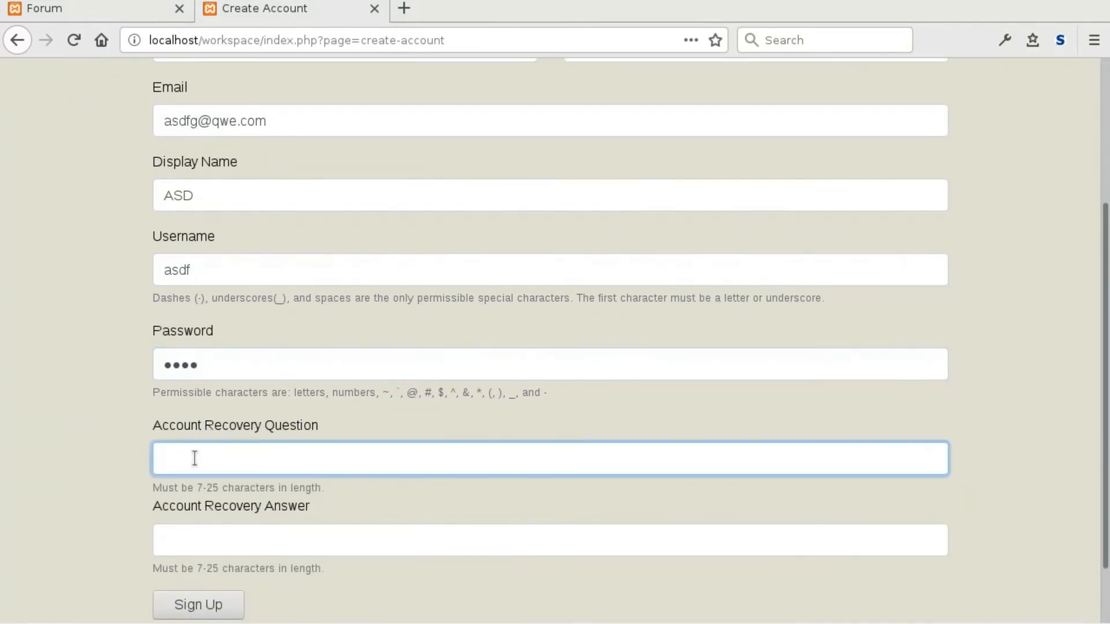
text(qwerty)
click(210, 511)
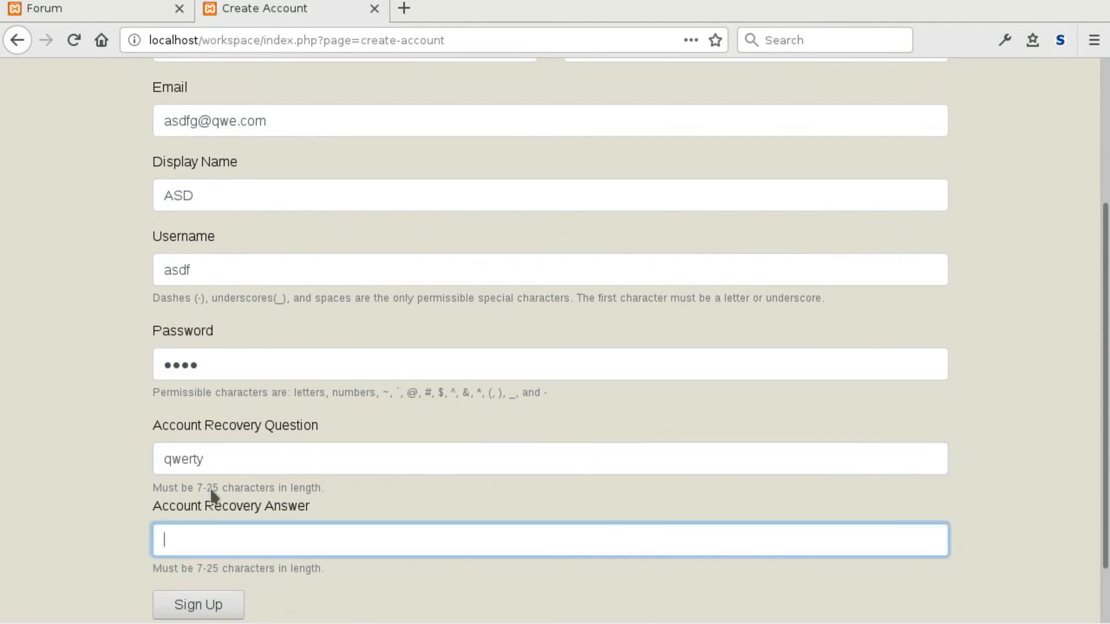
click(220, 458)
text(yui)
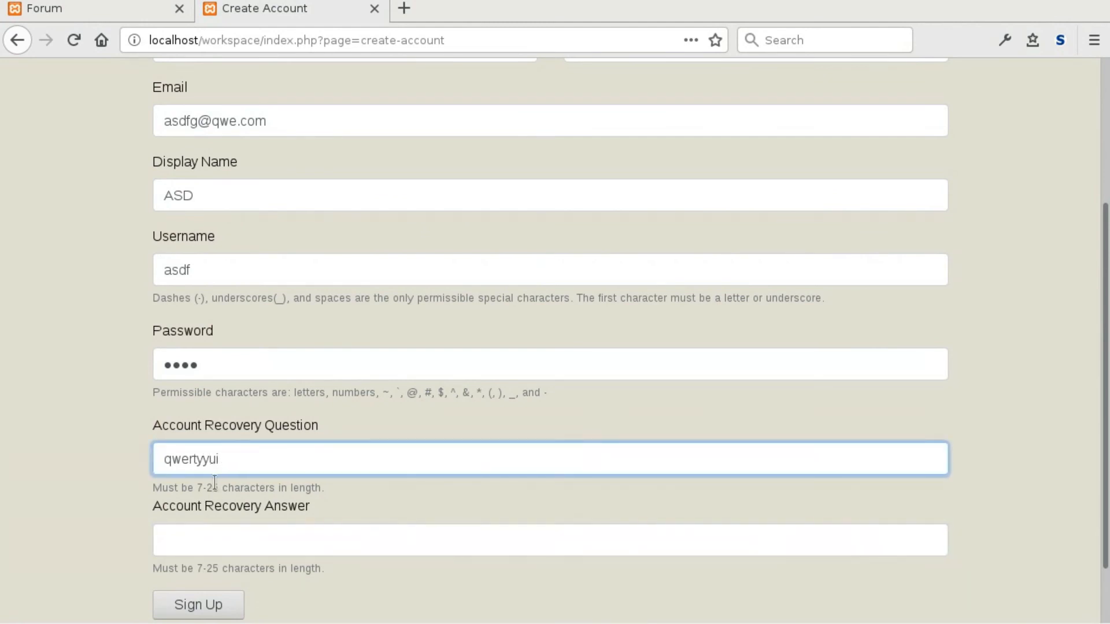
click(201, 545)
text(qw)
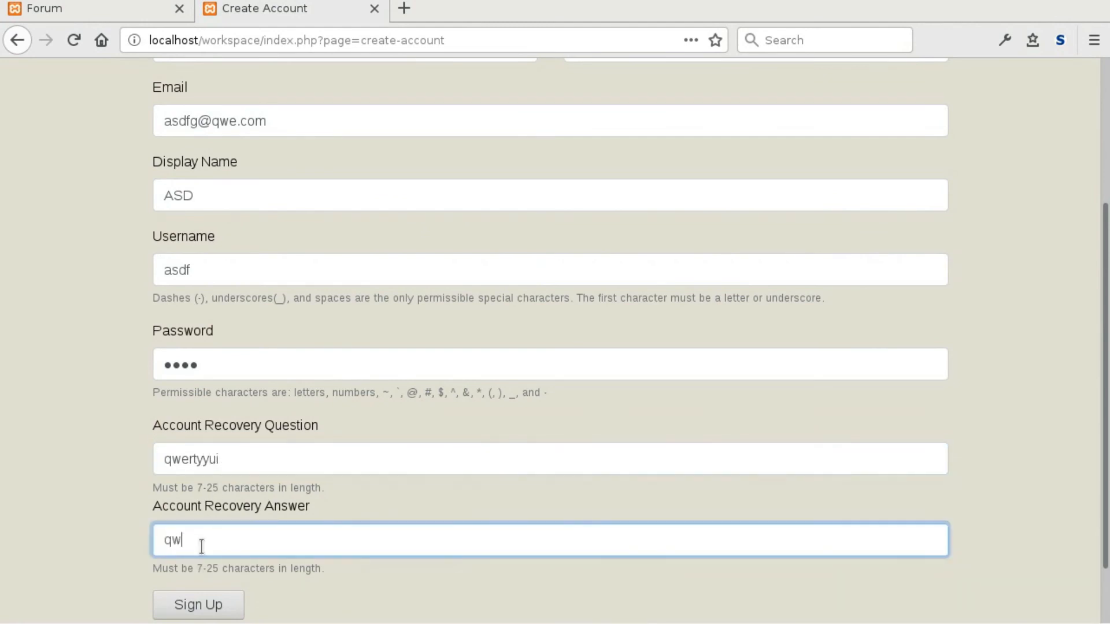
text(ertyui)
Submit the sign-up and dismiss the 'Password invalid.' warning.
scroll(24, 445, down, 2)
click(175, 532)
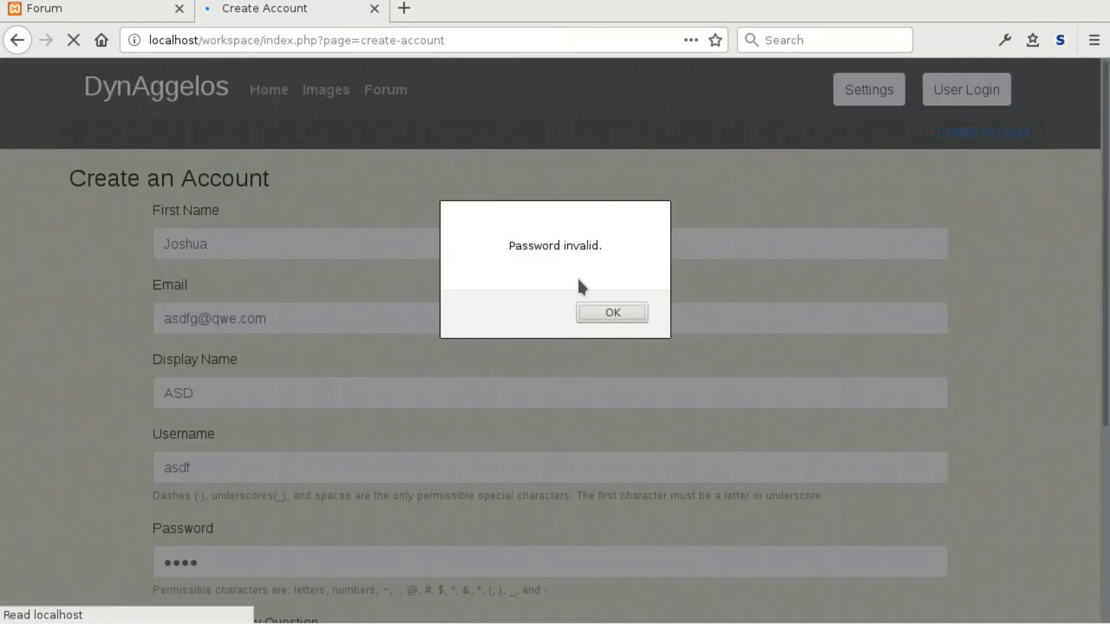
click(598, 311)
Replace the password with a six-character one, resubmit, and acknowledge the success message.
scroll(224, 452, down, 3)
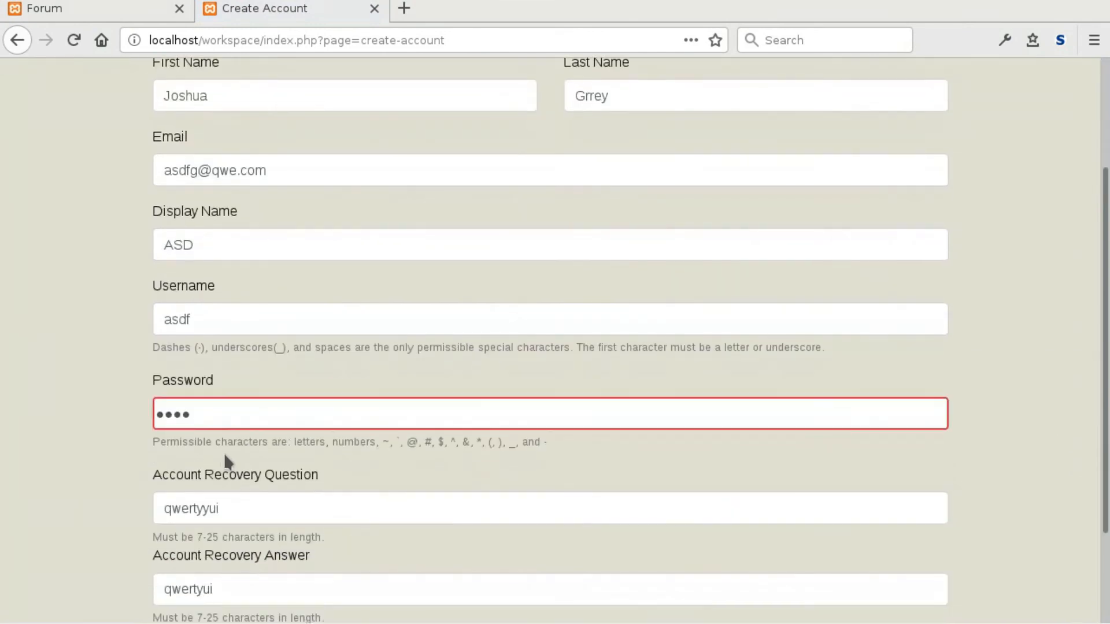
click(224, 411)
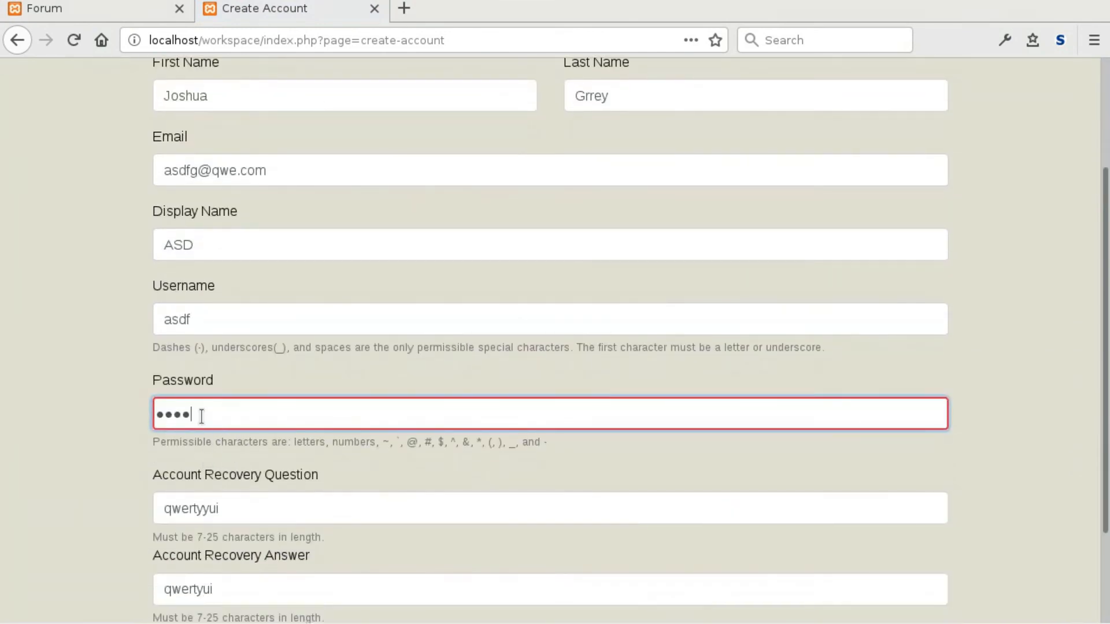
key(ctrl+a)
text(asdfgh)
scroll(128, 415, down, 3)
click(202, 535)
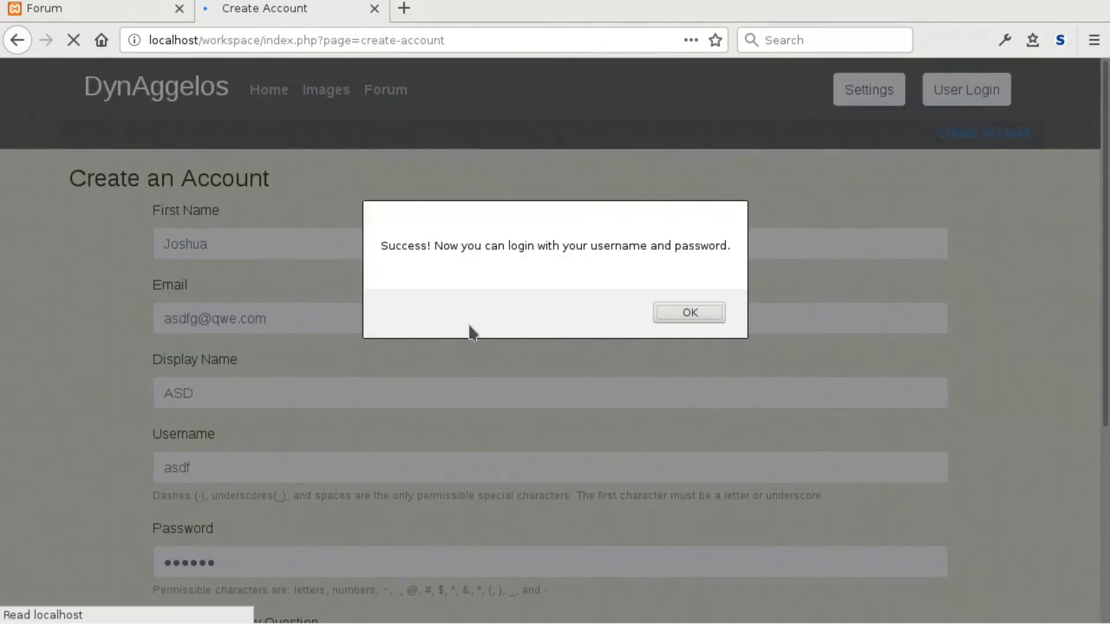
click(679, 312)
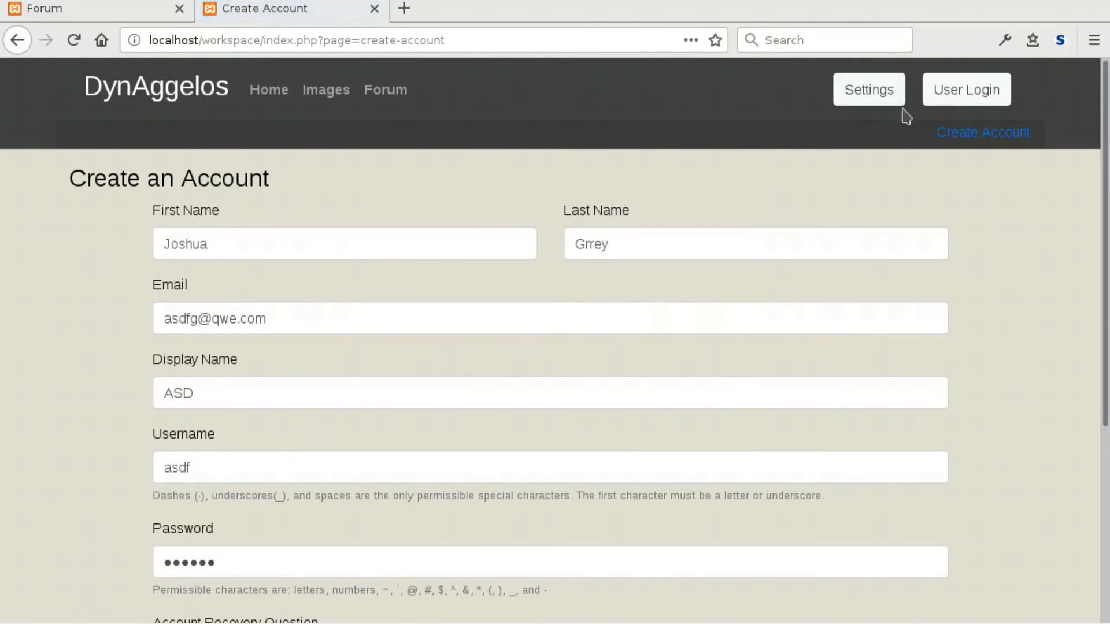
Log in through the User Login dropdown with the new account's username and six-character password.
click(936, 101)
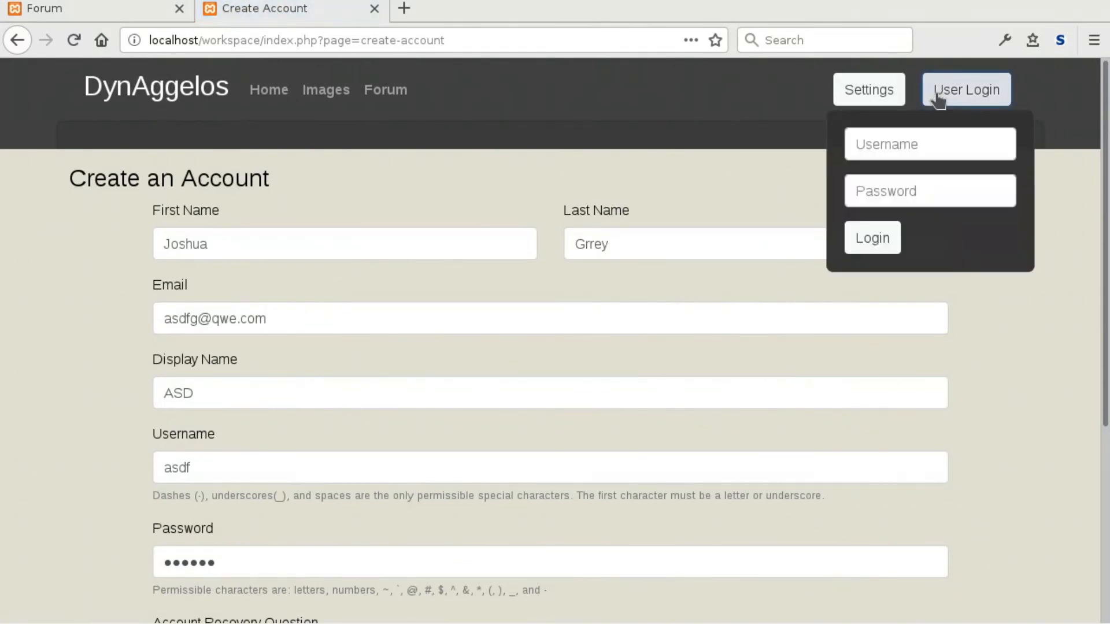
click(865, 146)
text(asdf)
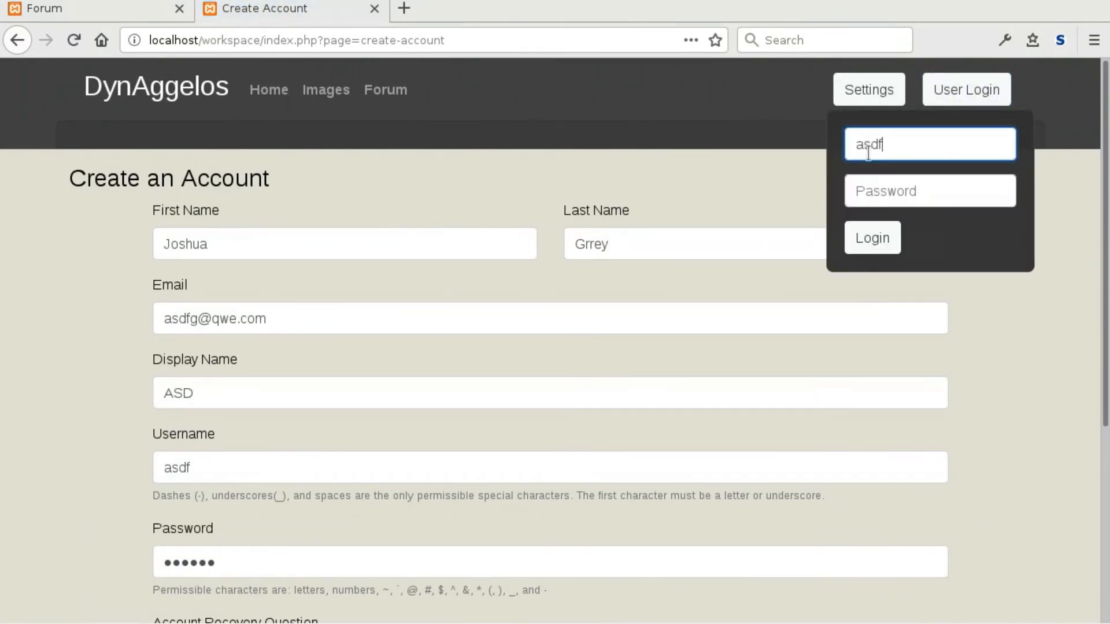
click(870, 199)
text(a)
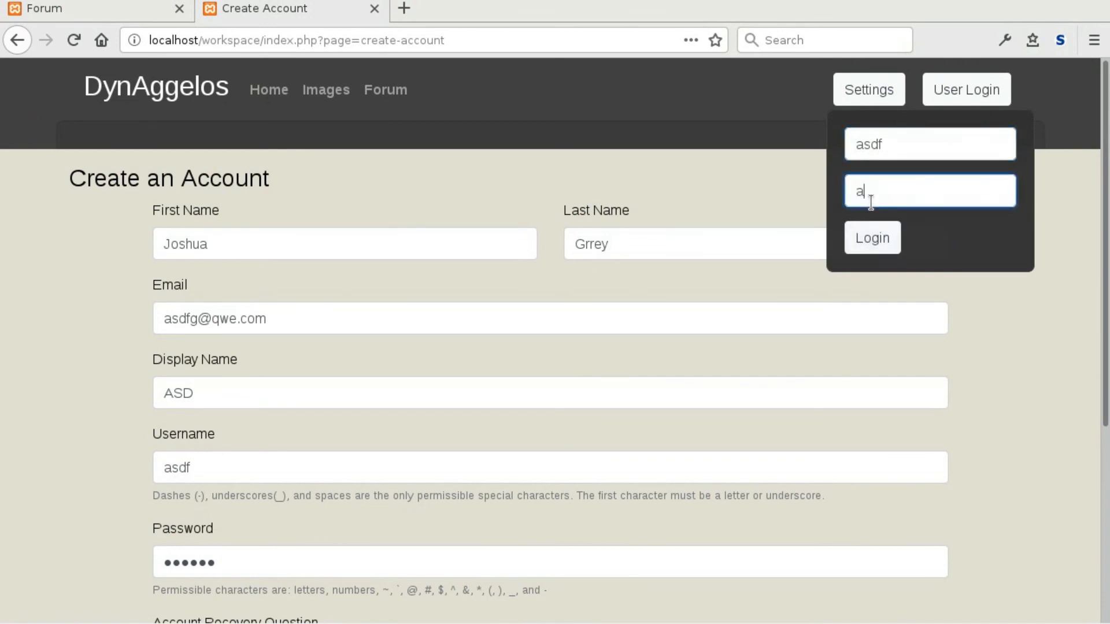
text(sdfgh)
click(883, 241)
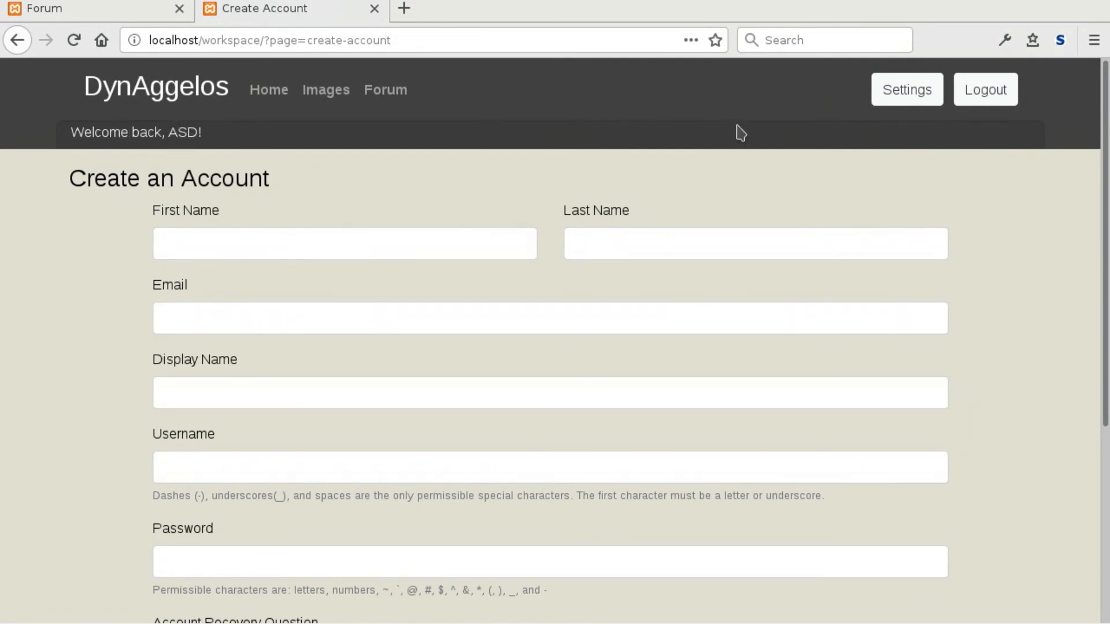
Open and close the Settings theme choices, then visit the Forum page.
click(923, 90)
click(921, 92)
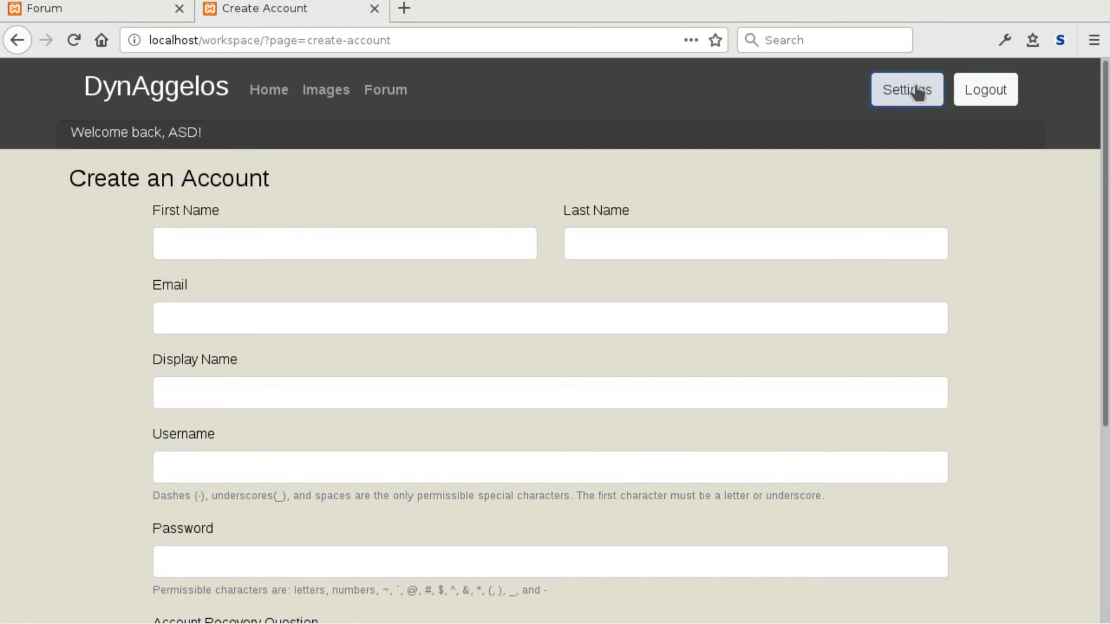
click(584, 109)
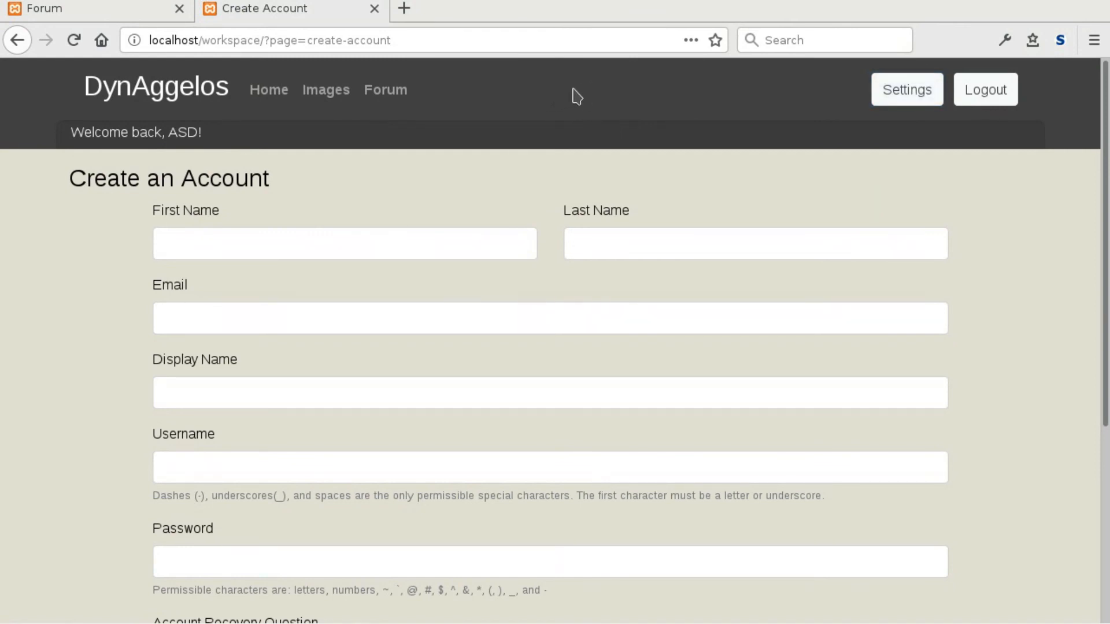
click(383, 96)
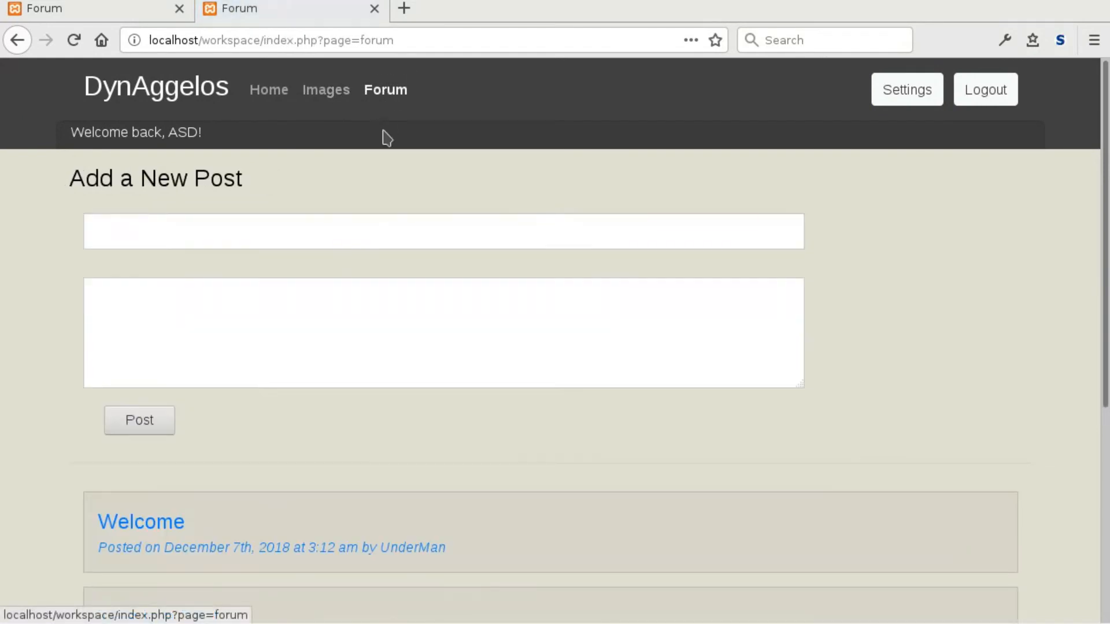
click(124, 230)
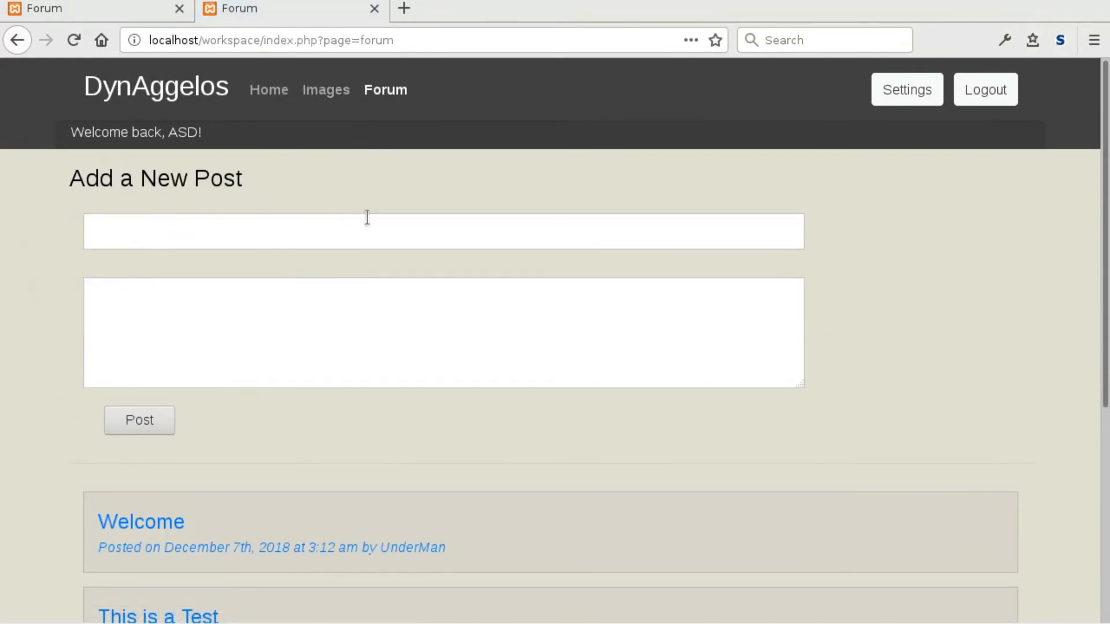
Open the Images page and browse the Programming and Web Development albums.
click(319, 92)
scroll(7, 372, down, 1)
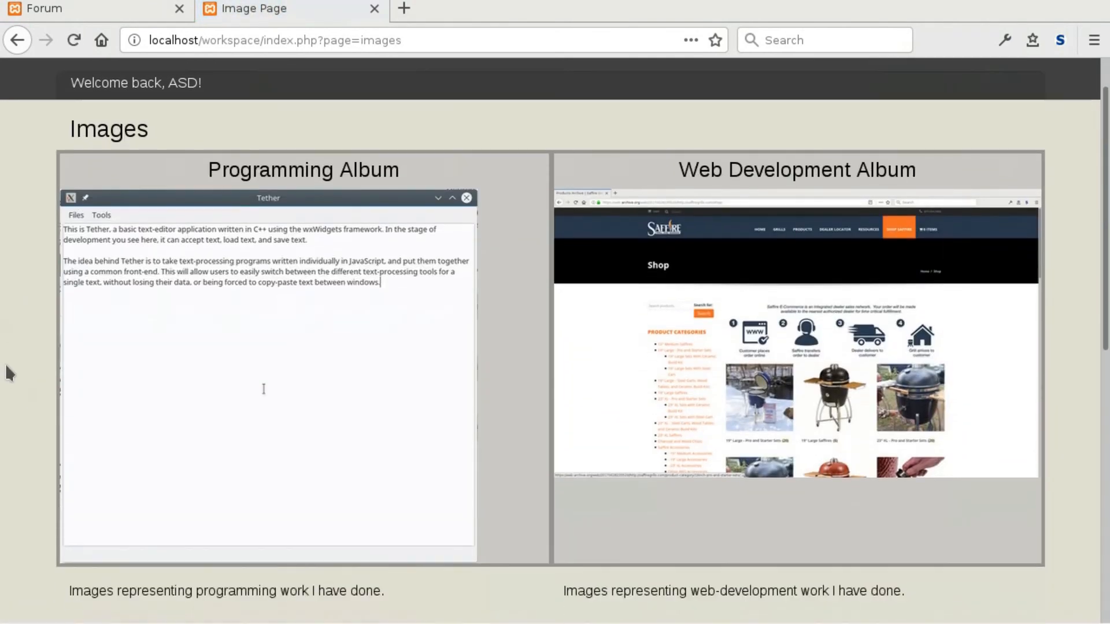
scroll(12, 350, down, 1)
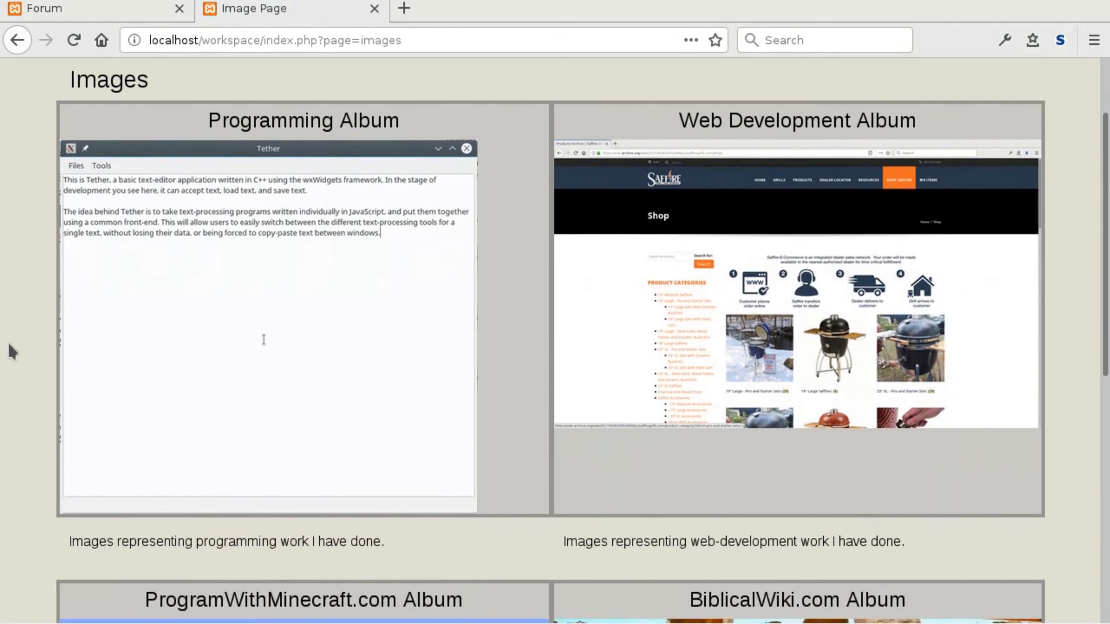
scroll(12, 350, up, 1)
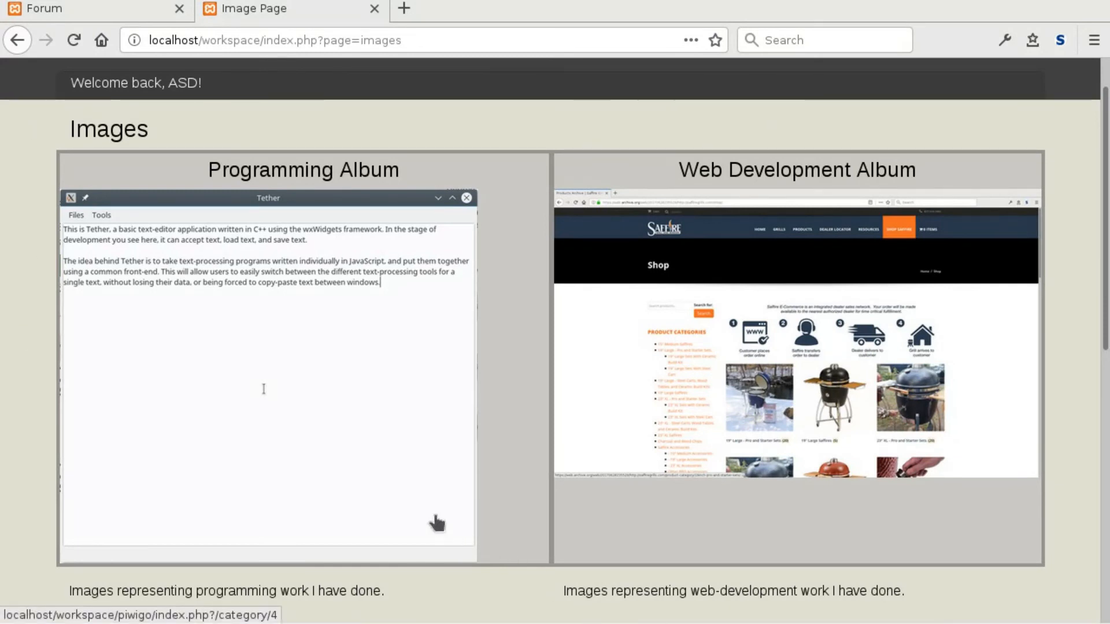
scroll(438, 523, up, 2)
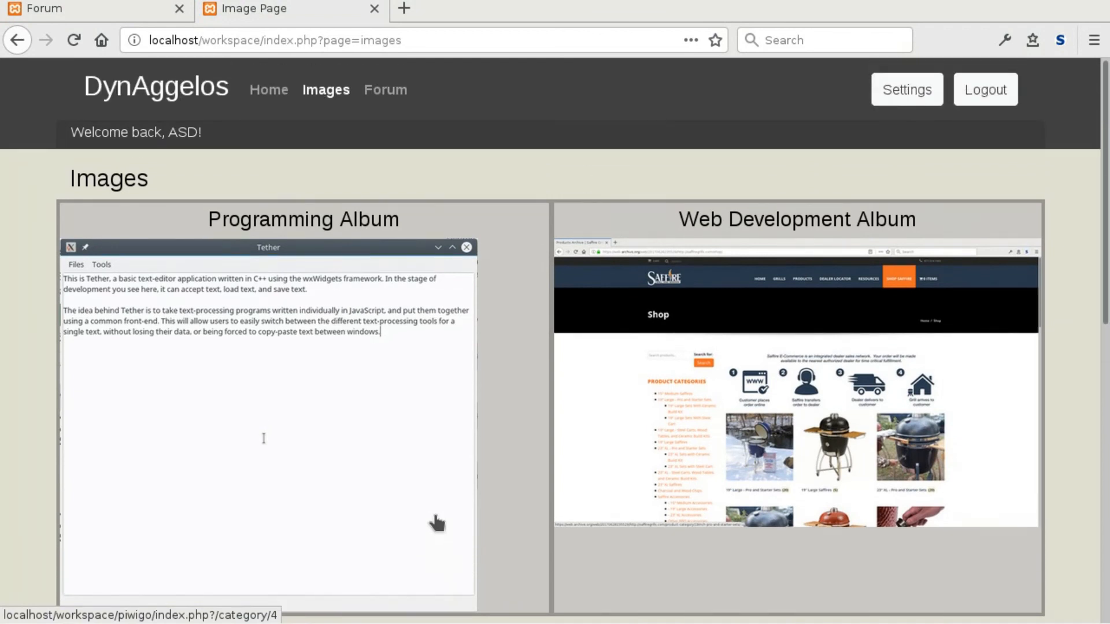